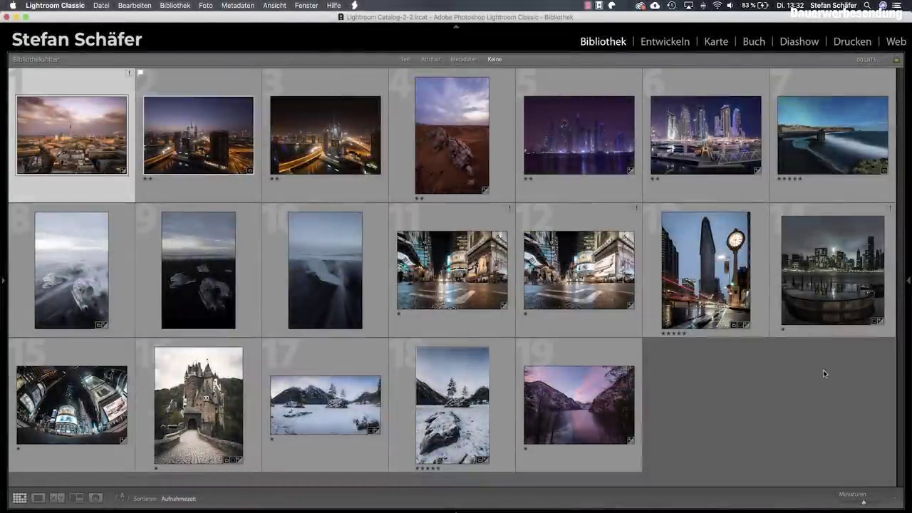
# - Show the folders and collections panel, the right-hand panel and the filmstrip around the grid
pyautogui.click(4, 282)
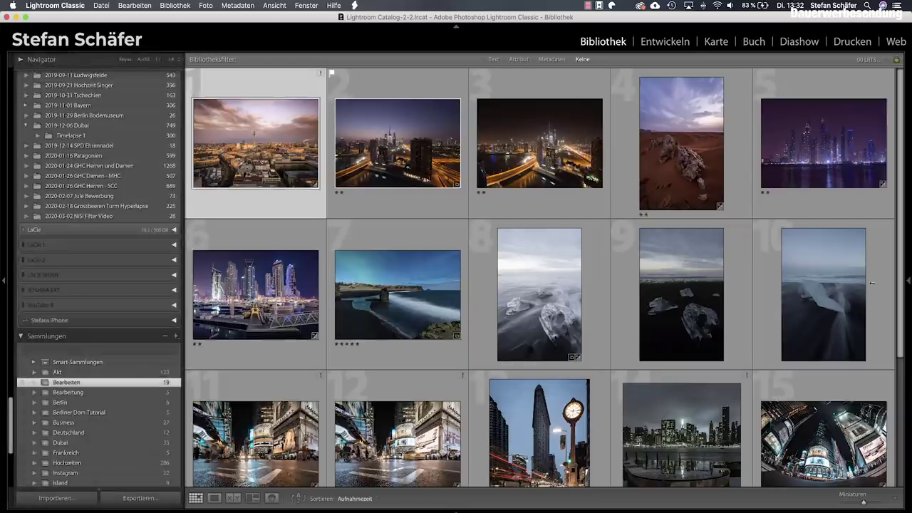
pyautogui.click(909, 283)
pyautogui.moveTo(384, 420)
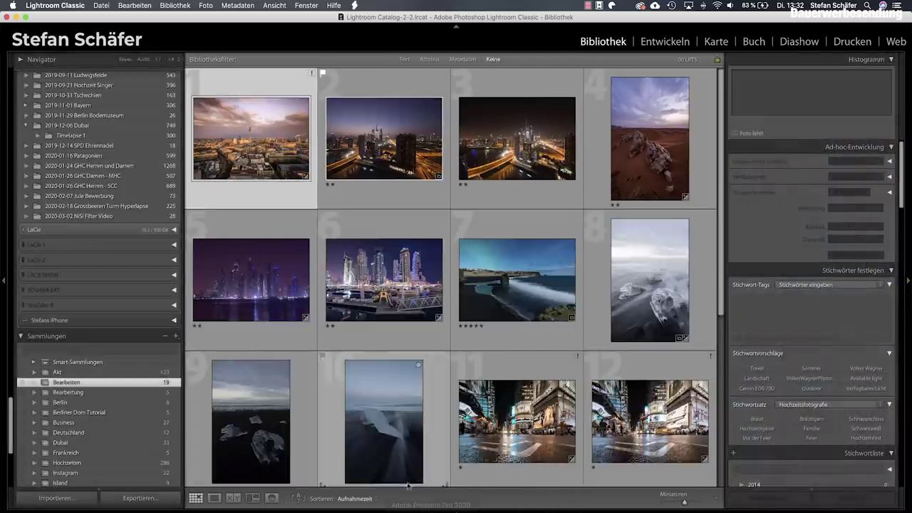
pyautogui.click(457, 510)
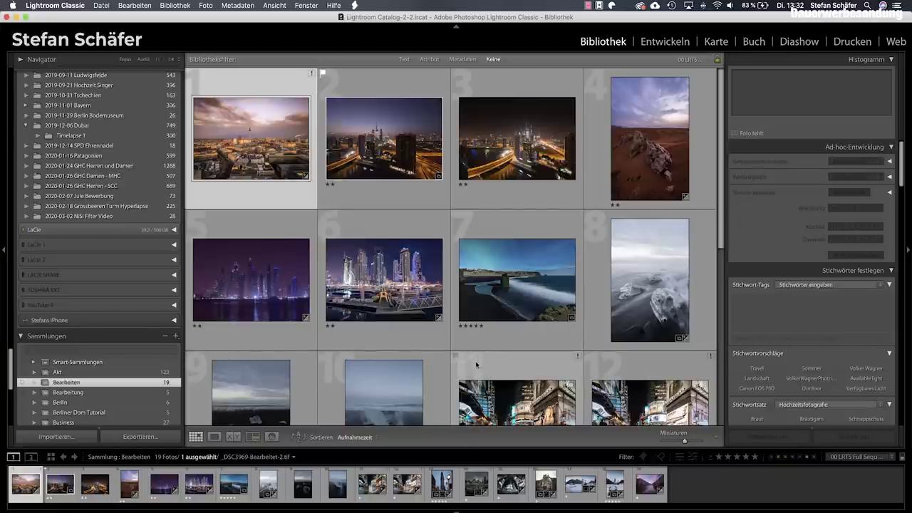
# - Open photo 6 in Loupe view with both side panels and the filmstrip hidden
pyautogui.doubleClick(371, 287)
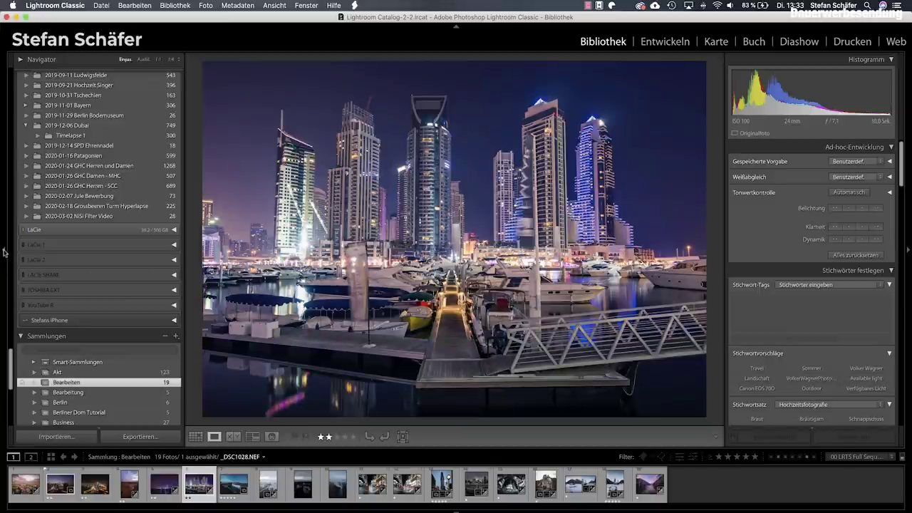
pyautogui.click(4, 251)
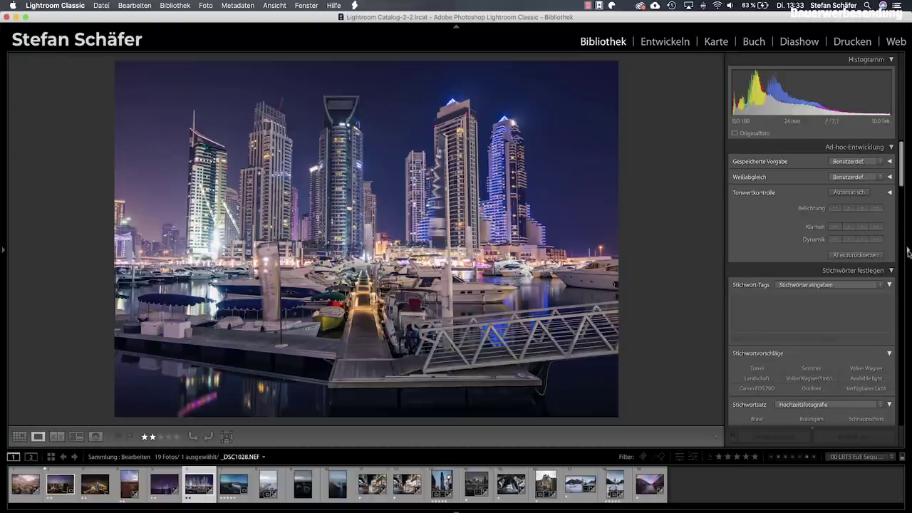
pyautogui.click(909, 252)
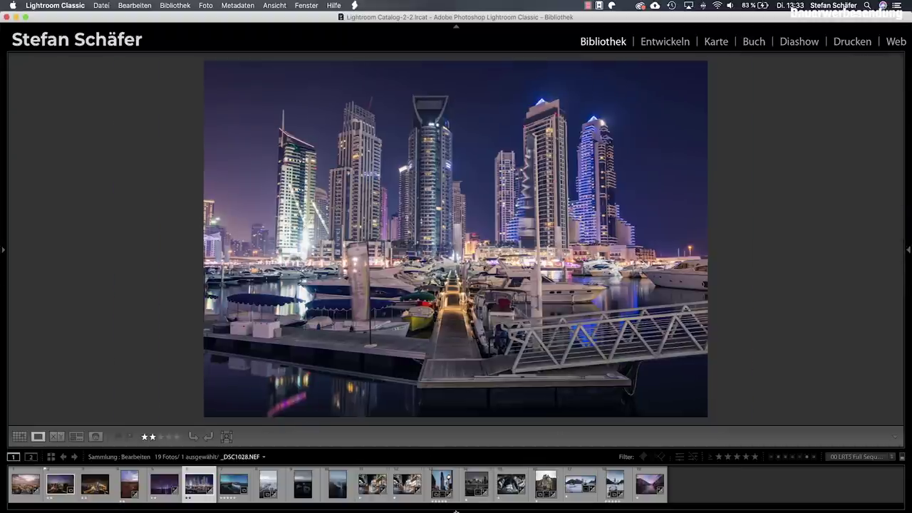
pyautogui.click(456, 510)
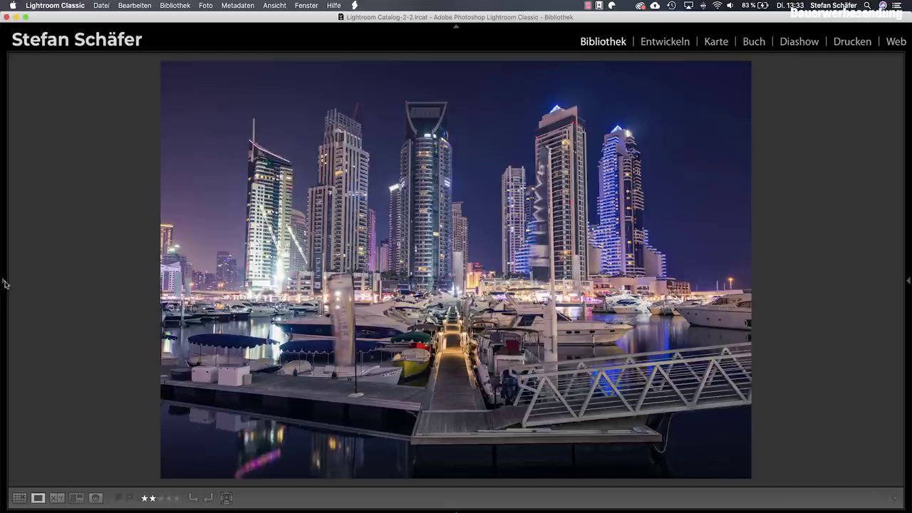
# - Set the left panel to Automatisch aus- und einblenden, then toggle the panels with Tab
pyautogui.moveTo(4, 270)
pyautogui.rightClick(3, 269)
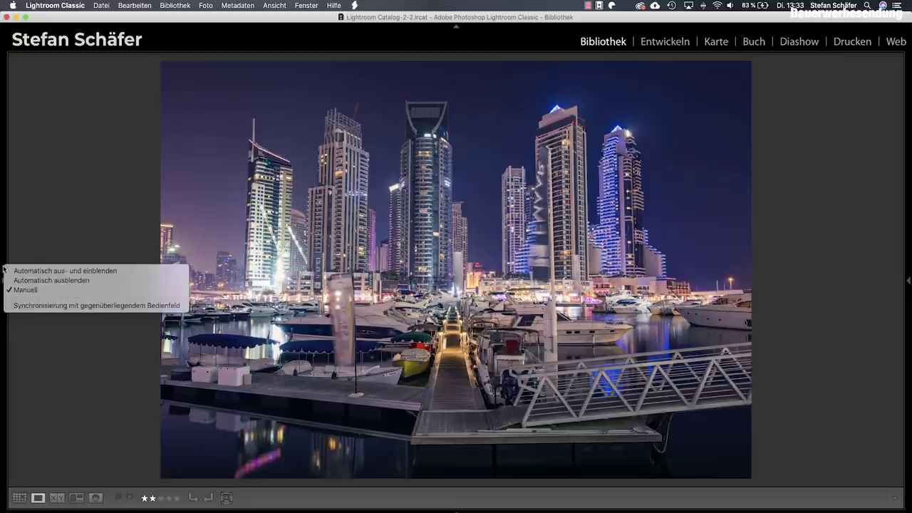
pyautogui.click(52, 272)
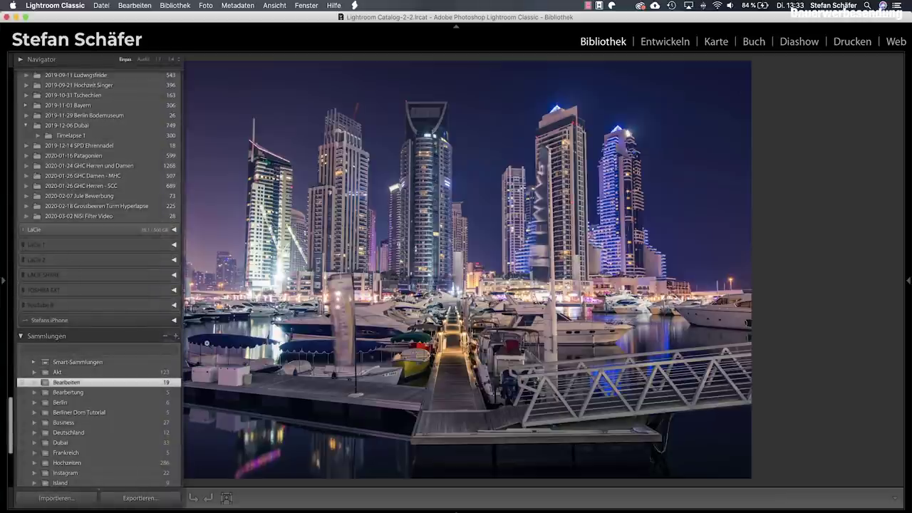
pyautogui.scroll(-2, 104, 278)
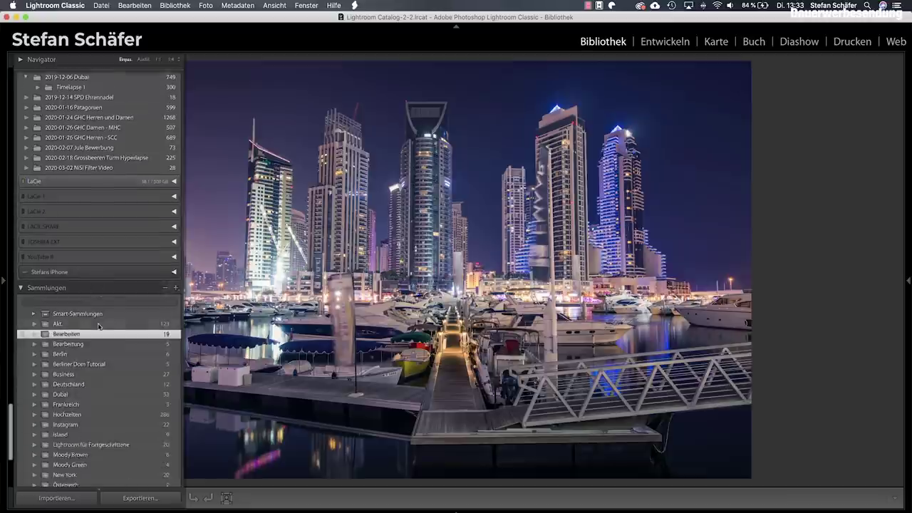
pyautogui.scroll(-2, 114, 301)
pyautogui.scroll(-2, 120, 339)
pyautogui.scroll(-3, 119, 339)
pyautogui.scroll(4, 120, 339)
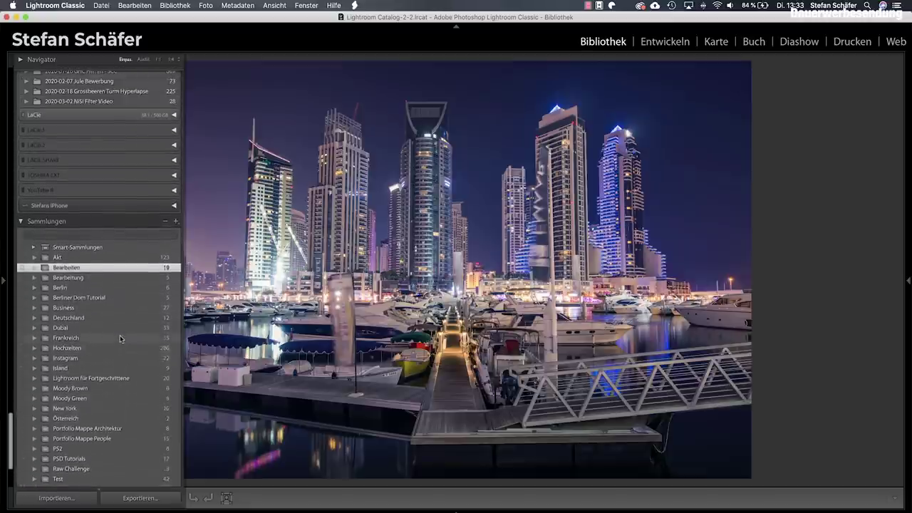
pyautogui.scroll(3, 120, 339)
pyautogui.scroll(1, 120, 339)
pyautogui.scroll(-3, 120, 339)
pyautogui.scroll(-2, 120, 339)
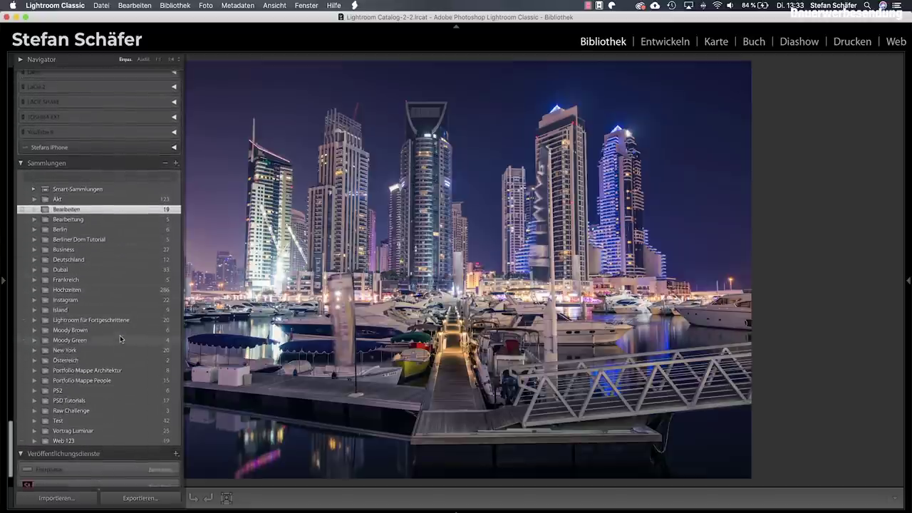
pyautogui.scroll(-2, 120, 340)
pyautogui.scroll(5, 119, 339)
pyautogui.scroll(3, 119, 339)
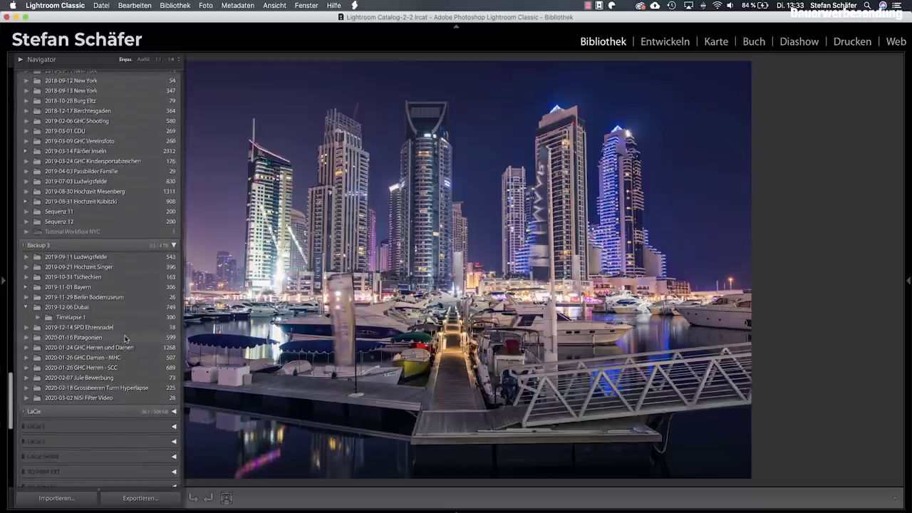
pyautogui.press('Tab')
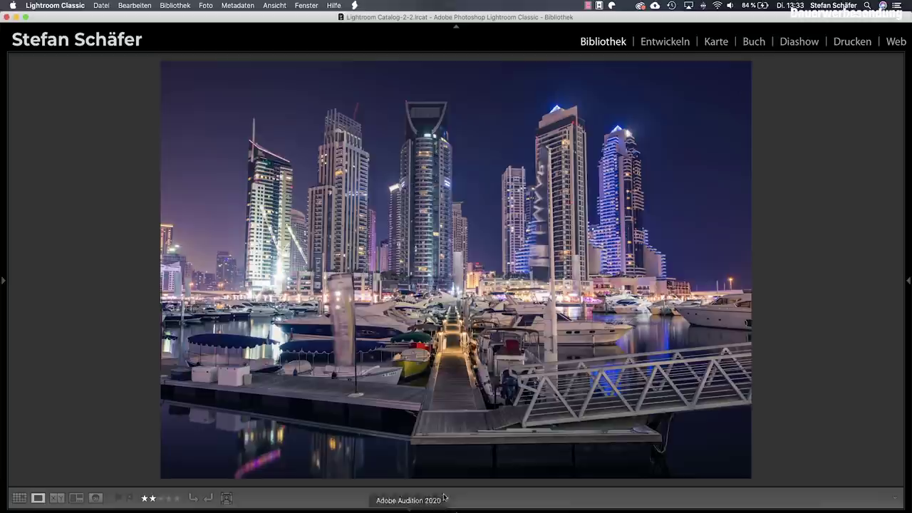
# - Set both the filmstrip and the right panel to Automatisch aus- und einblenden
pyautogui.rightClick(630, 509)
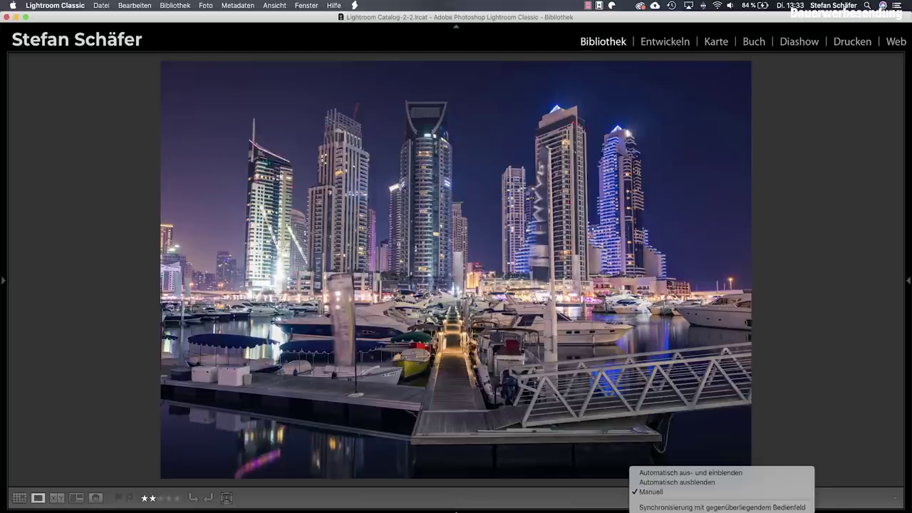
pyautogui.click(757, 477)
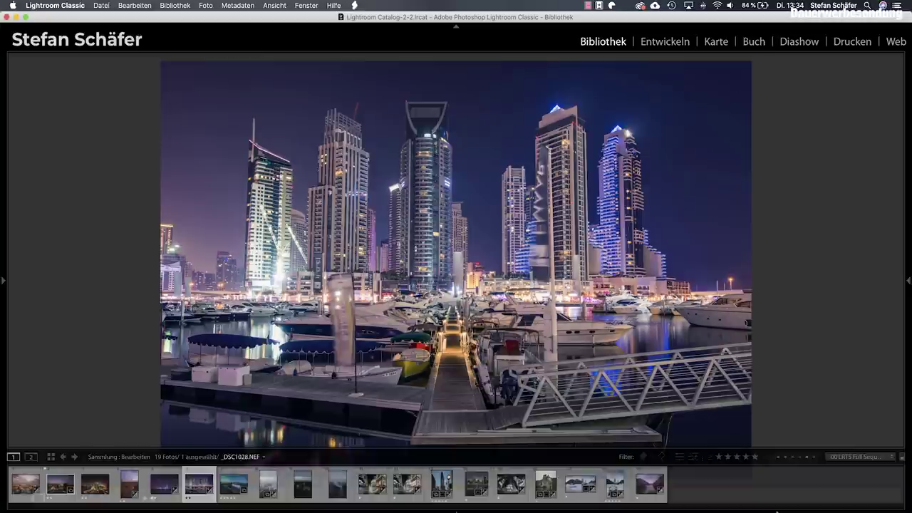
pyautogui.moveTo(456, 510)
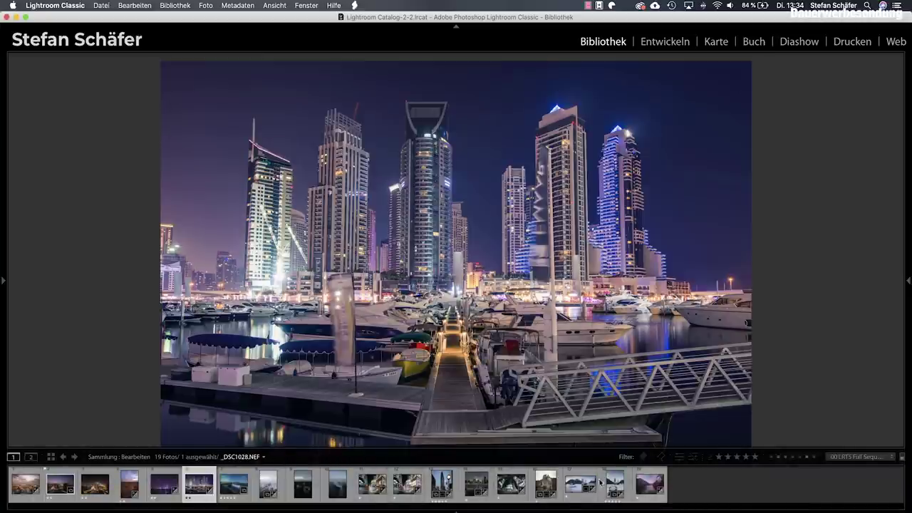
pyautogui.moveTo(909, 280)
pyautogui.rightClick(908, 264)
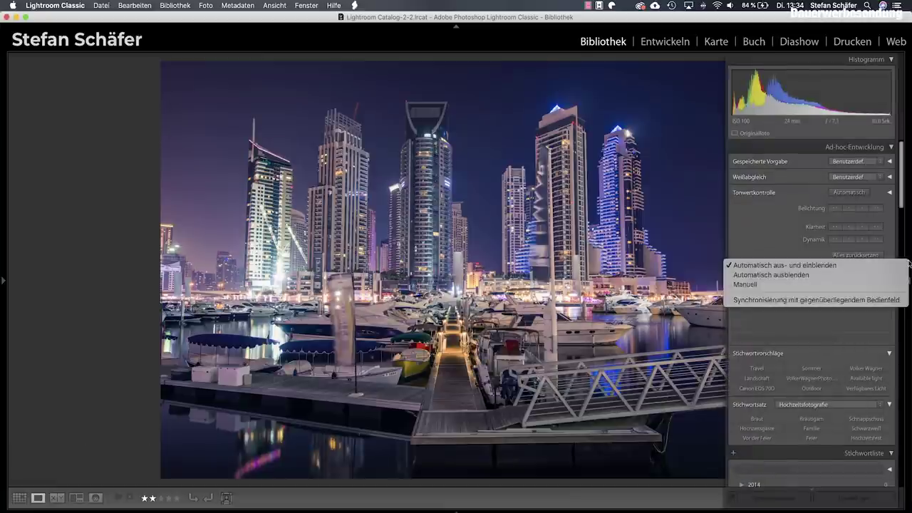
pyautogui.click(836, 266)
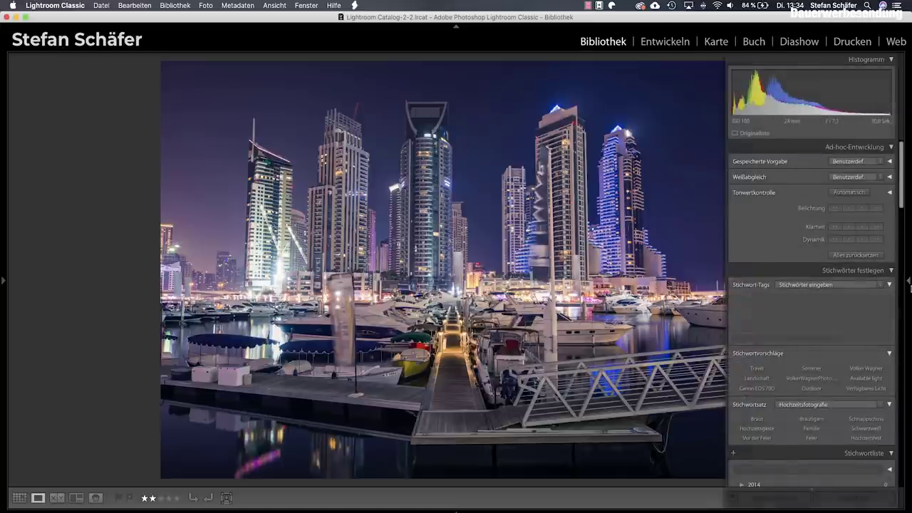
# - Switch to Entwickeln and set the right develop panel to Manuell so it stays visible
pyautogui.click(650, 45)
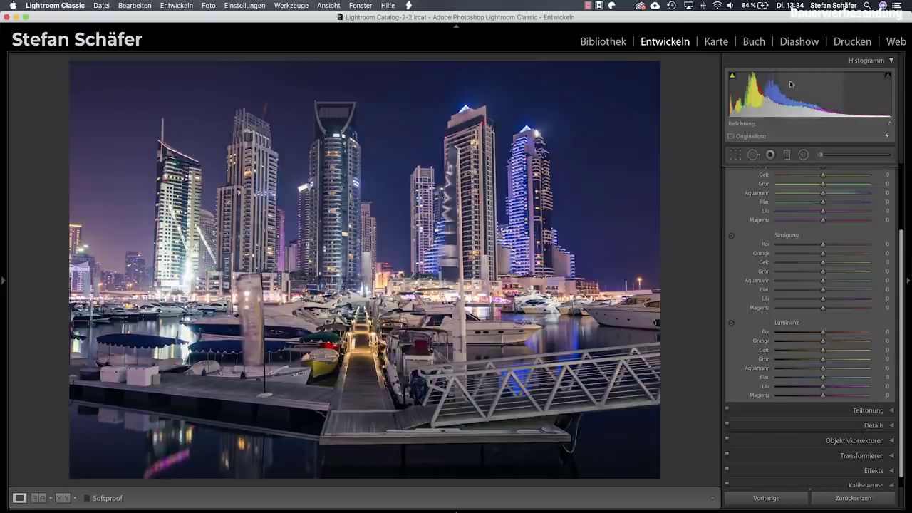
pyautogui.rightClick(908, 275)
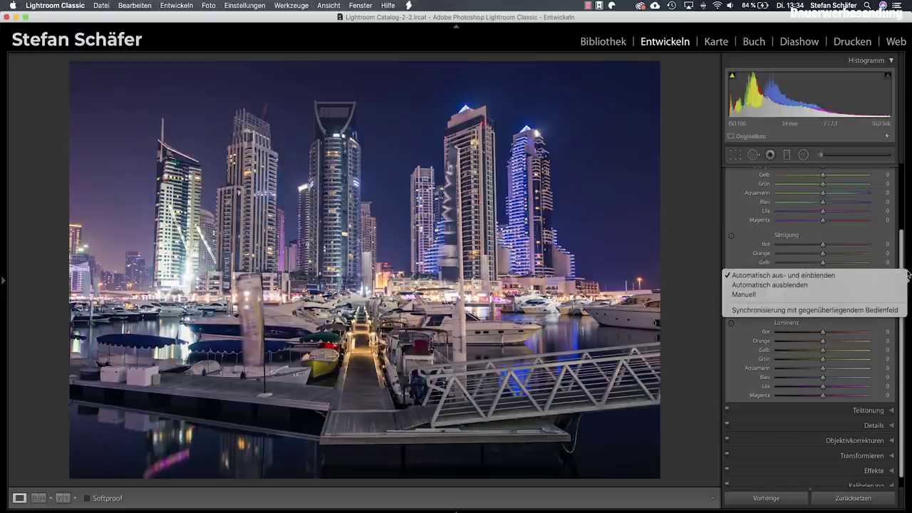
pyautogui.click(838, 294)
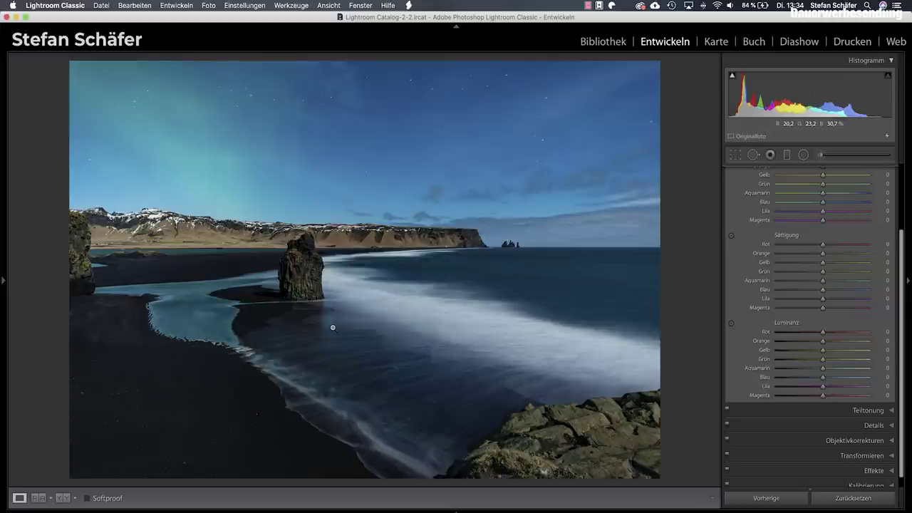
# - Turn on clipping warnings, expand Grundeinstellungen, and drag Belichtung and Schwarz far down
pyautogui.press('j')
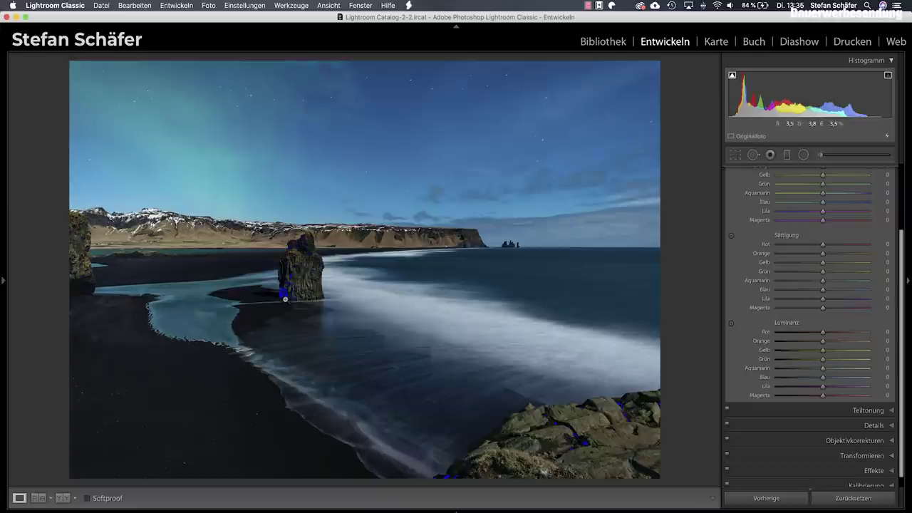
pyautogui.scroll(3, 829, 196)
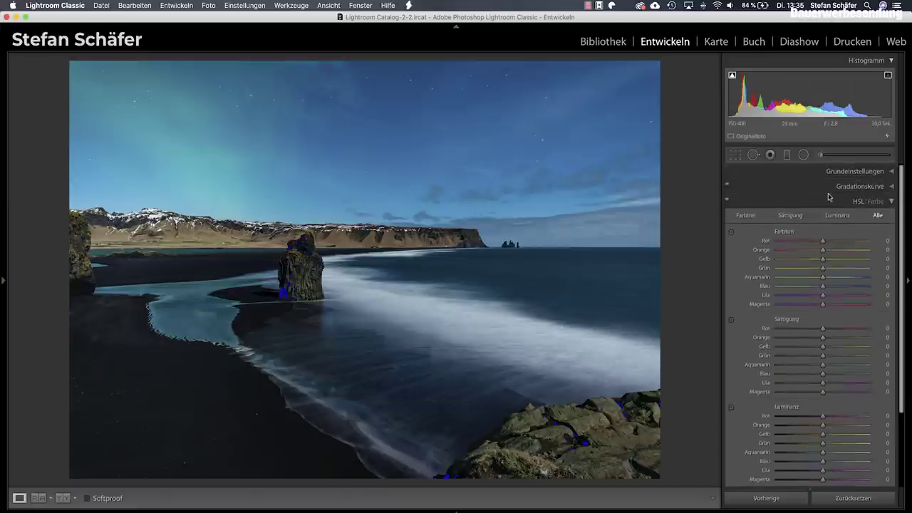
pyautogui.click(846, 174)
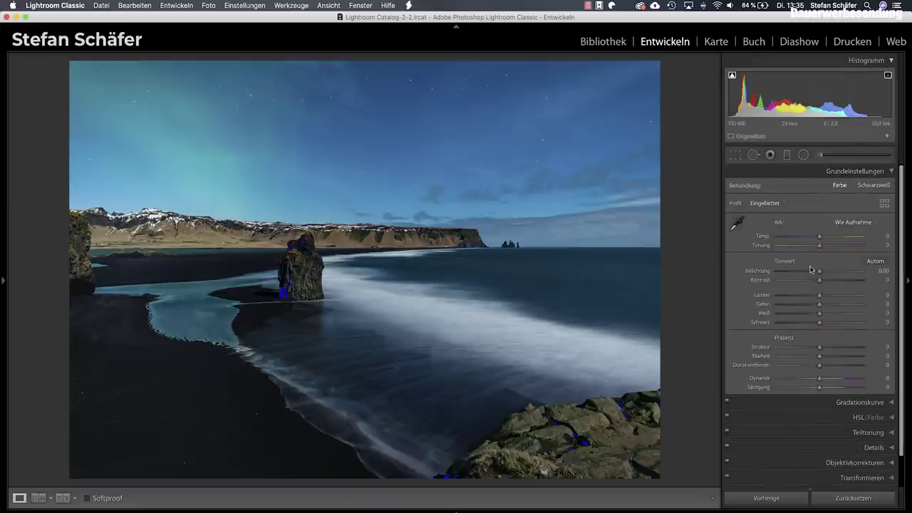
pyautogui.moveTo(819, 272)
pyautogui.mouseDown()
pyautogui.moveTo(775, 274)
pyautogui.moveTo(790, 269)
pyautogui.mouseUp()
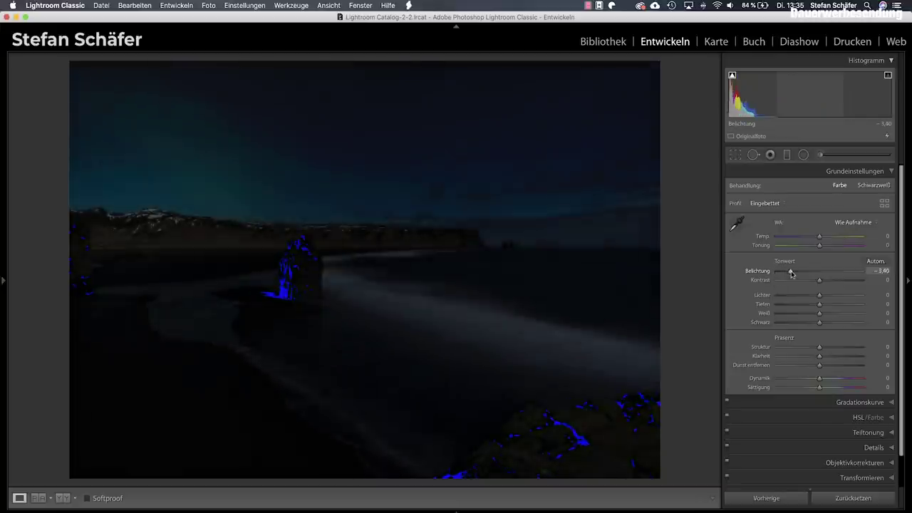
pyautogui.moveTo(820, 322); pyautogui.dragTo(785, 323)
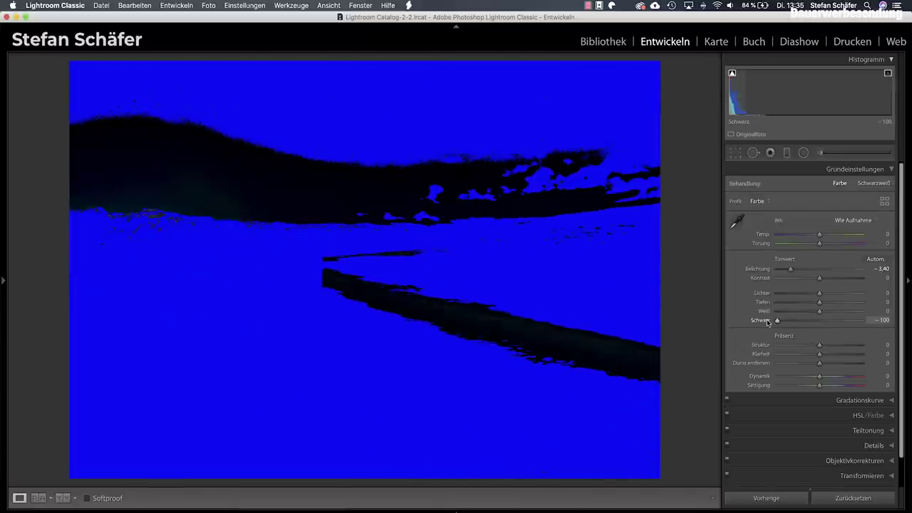
# - Ease Schwarz back, test Belichtung extremes, and settle Belichtung at about −0,05
pyautogui.moveTo(776, 320); pyautogui.dragTo(820, 322)
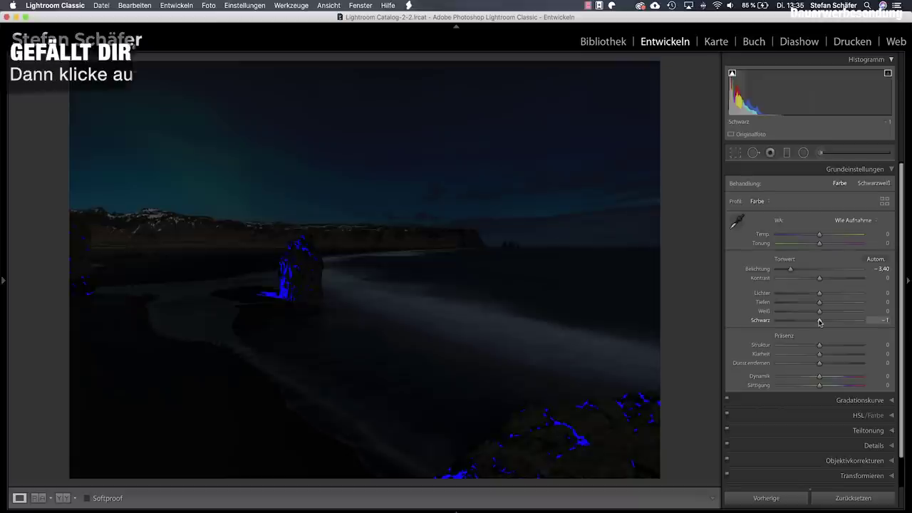
pyautogui.moveTo(789, 270); pyautogui.dragTo(863, 273)
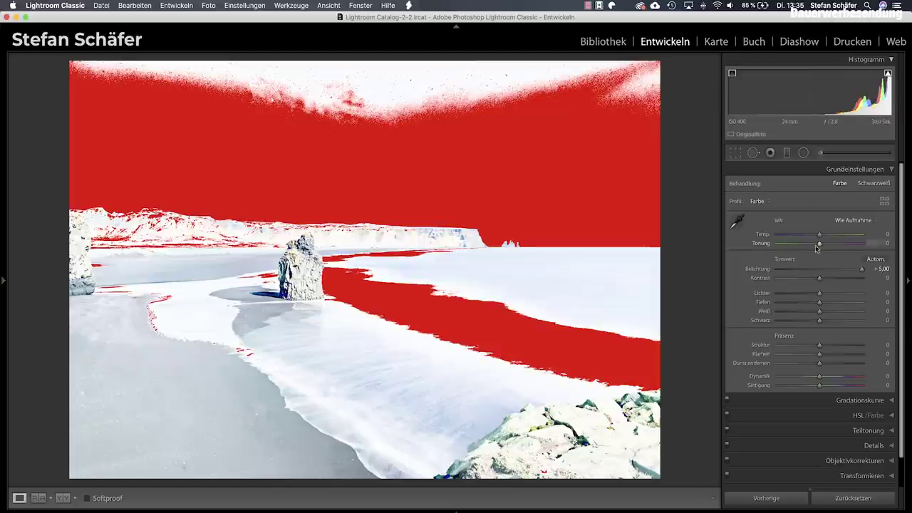
pyautogui.moveTo(858, 270); pyautogui.dragTo(786, 185)
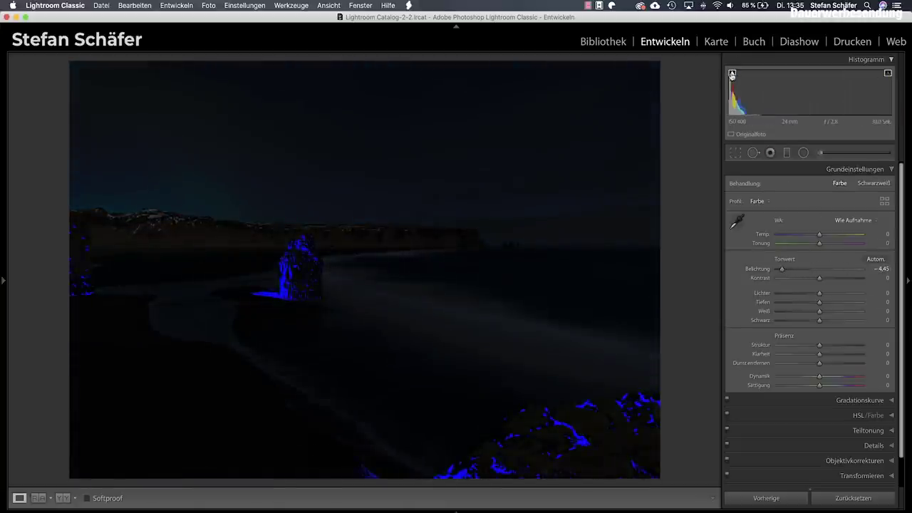
pyautogui.click(733, 76)
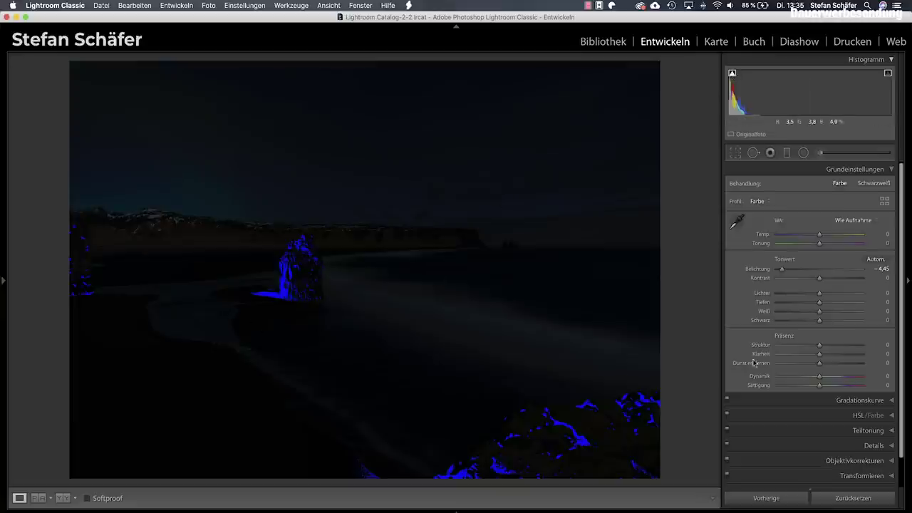
pyautogui.moveTo(783, 270); pyautogui.dragTo(819, 269)
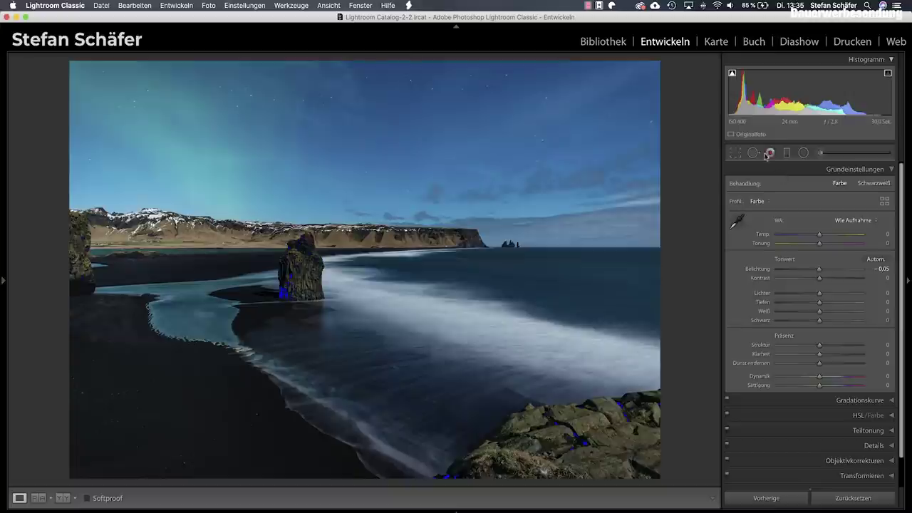
# - Turn the clipping warnings off and switch to full Lights Out around the ice photo
pyautogui.click(732, 74)
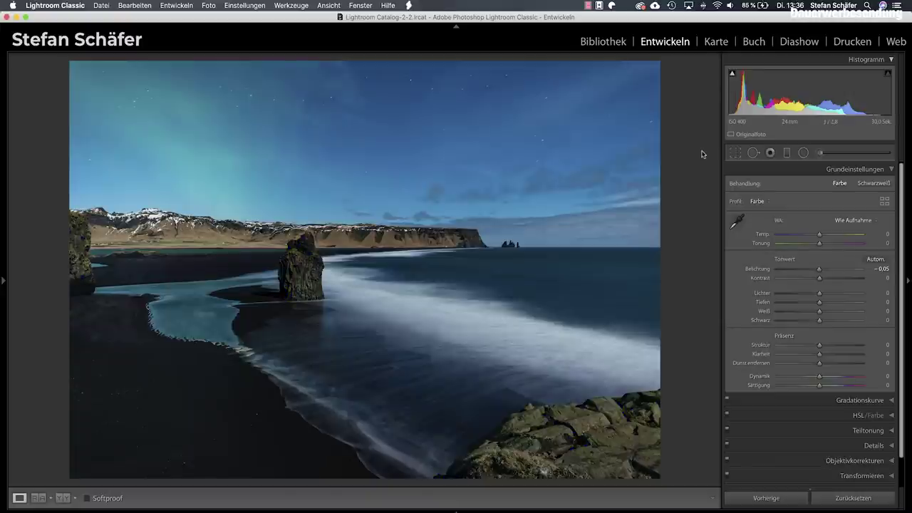
pyautogui.press('j')
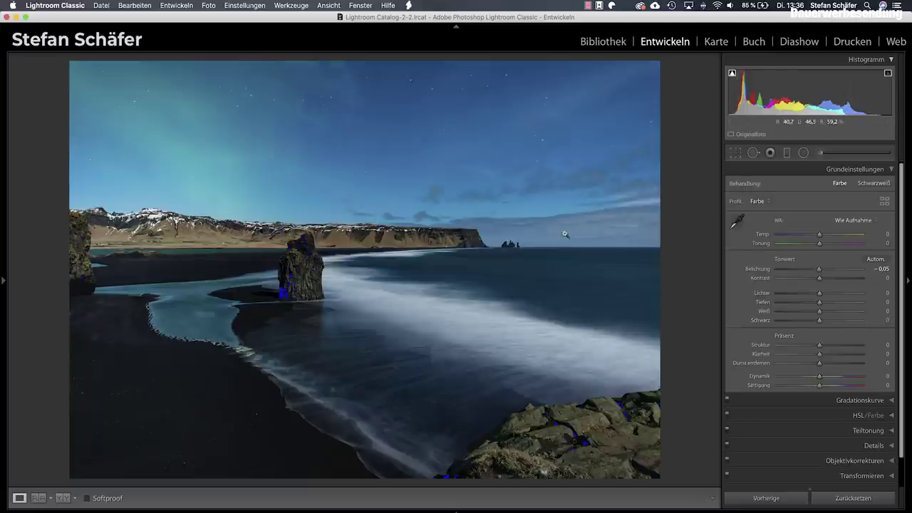
pyautogui.press('j')
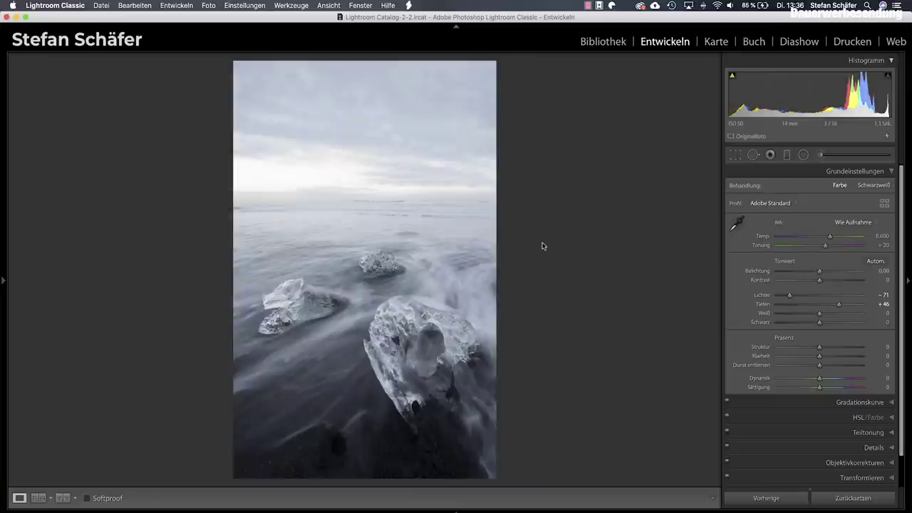
pyautogui.press('l')
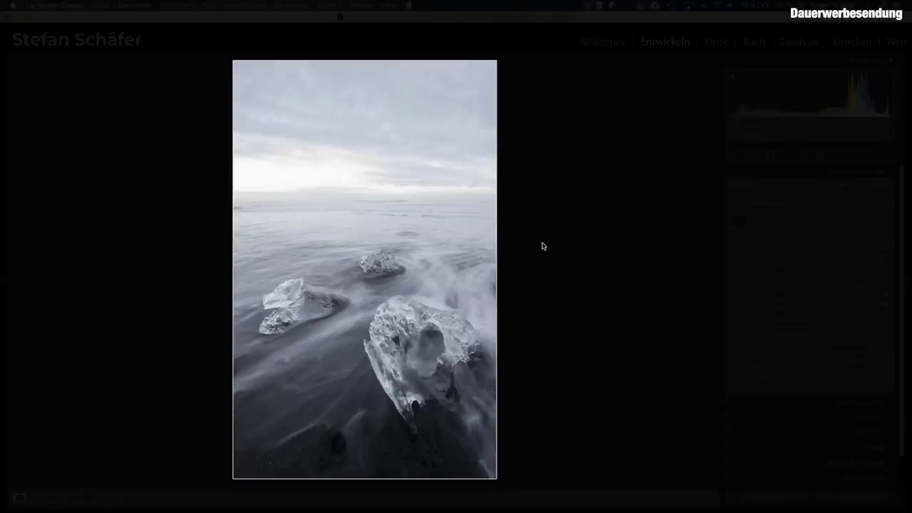
pyautogui.press('l')
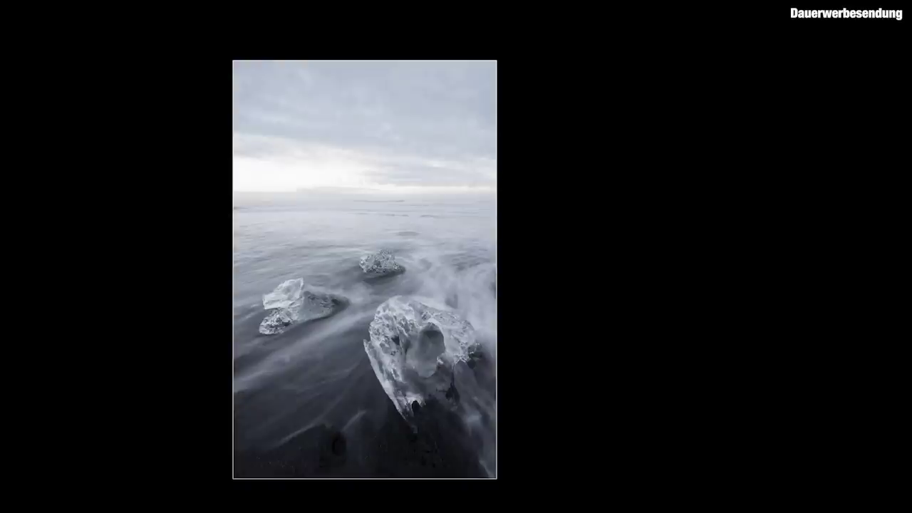
pyautogui.press('l')
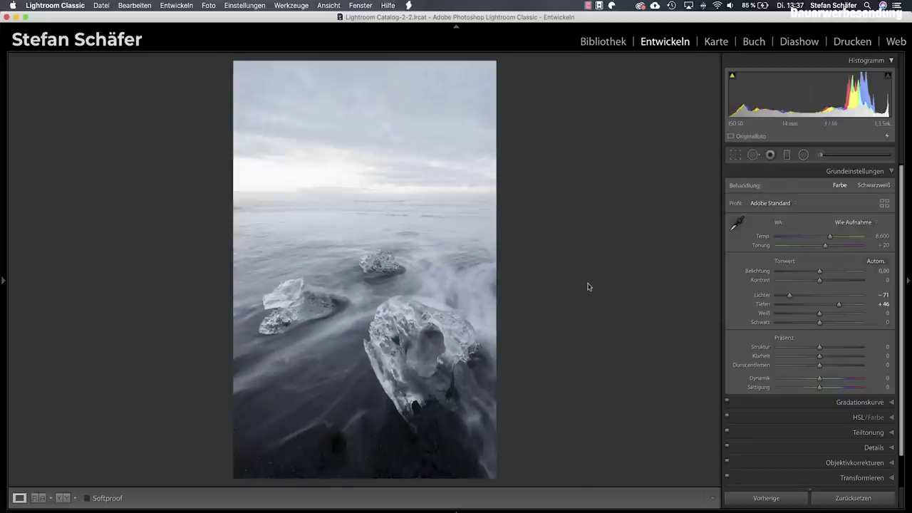
pyautogui.press('l')
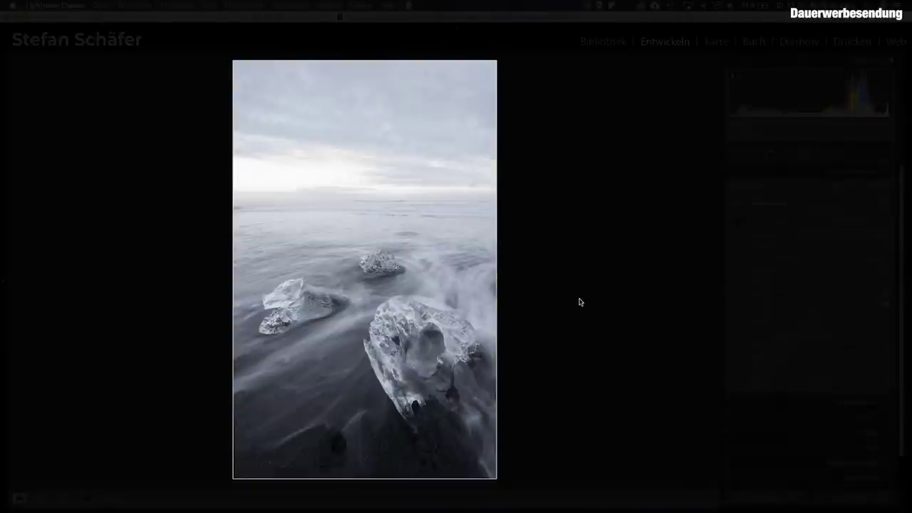
pyautogui.press('l')
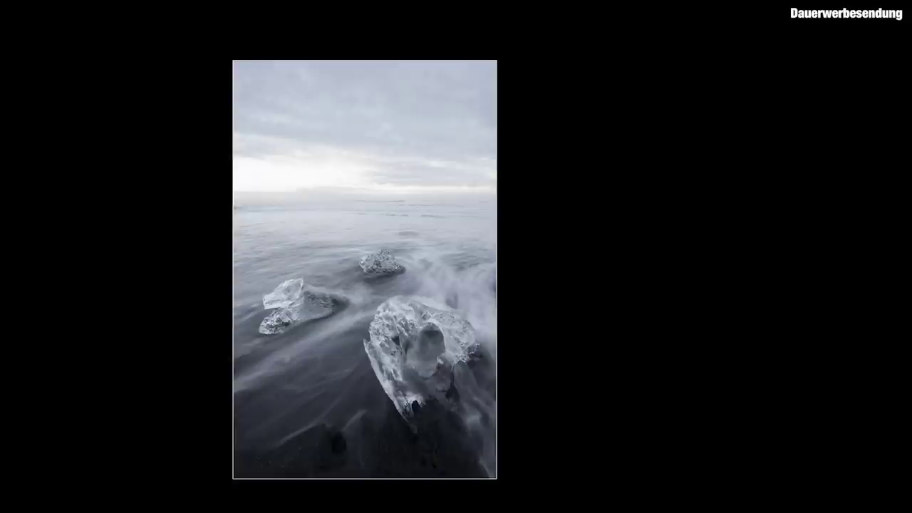
pyautogui.press('l')
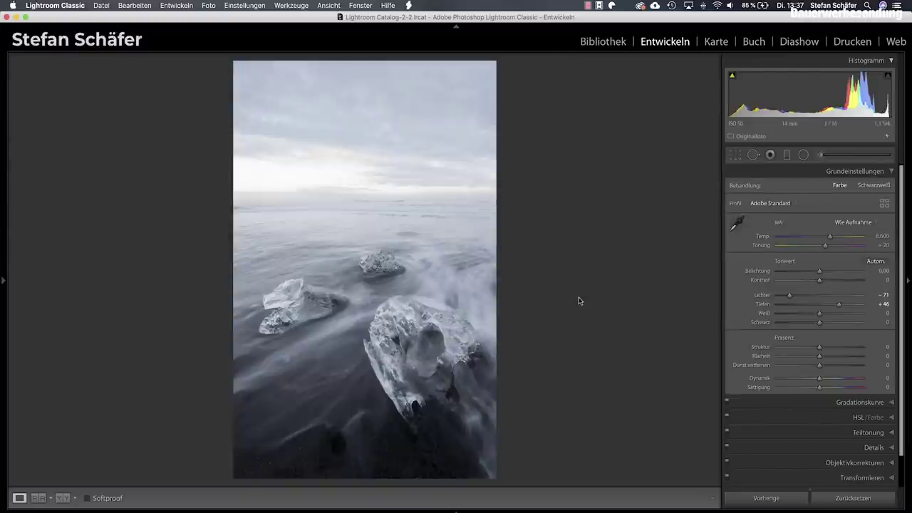
pyautogui.press('l')
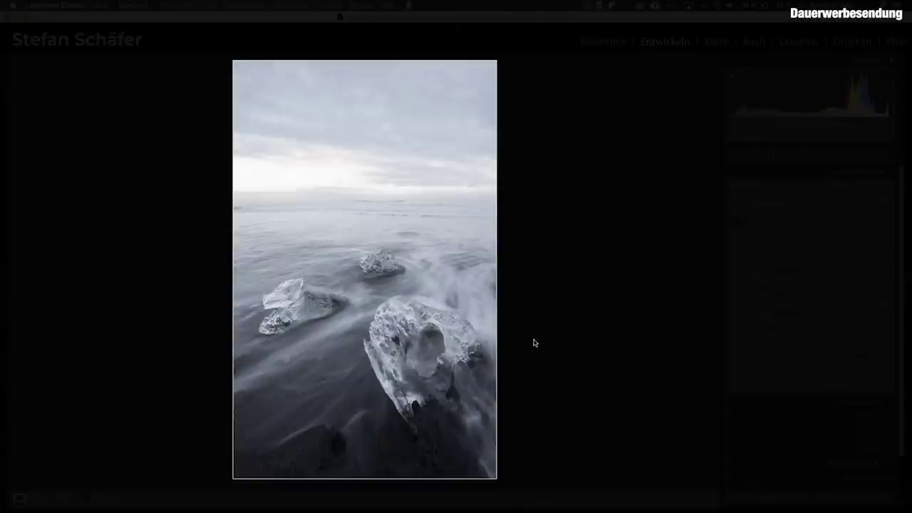
pyautogui.press('l')
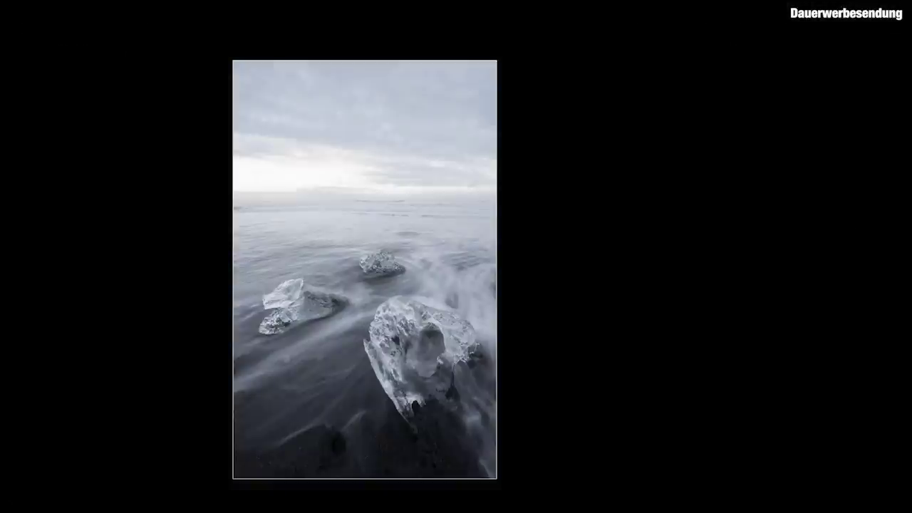
pyautogui.press('l')
# - Set Dimmerstufe to 50 % in Voreinstellungen and cycle through the Lights Out modes
pyautogui.click(64, 7)
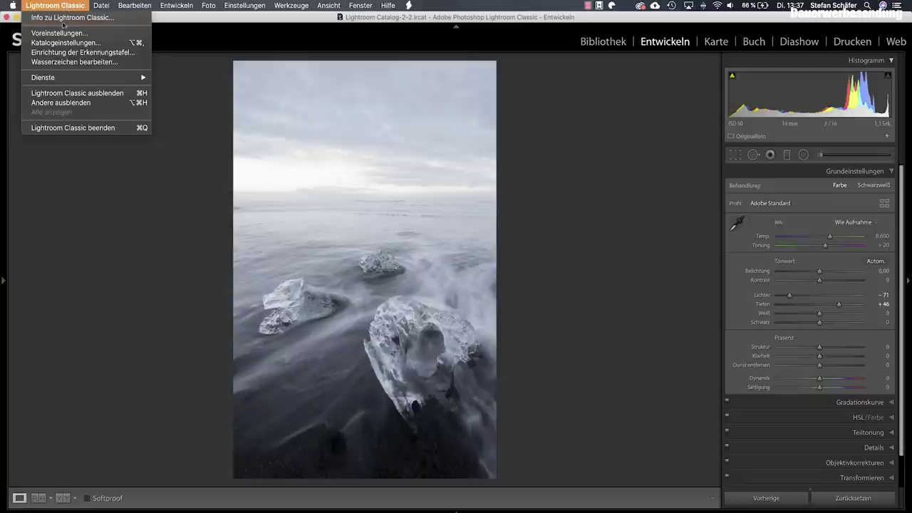
pyautogui.click(60, 33)
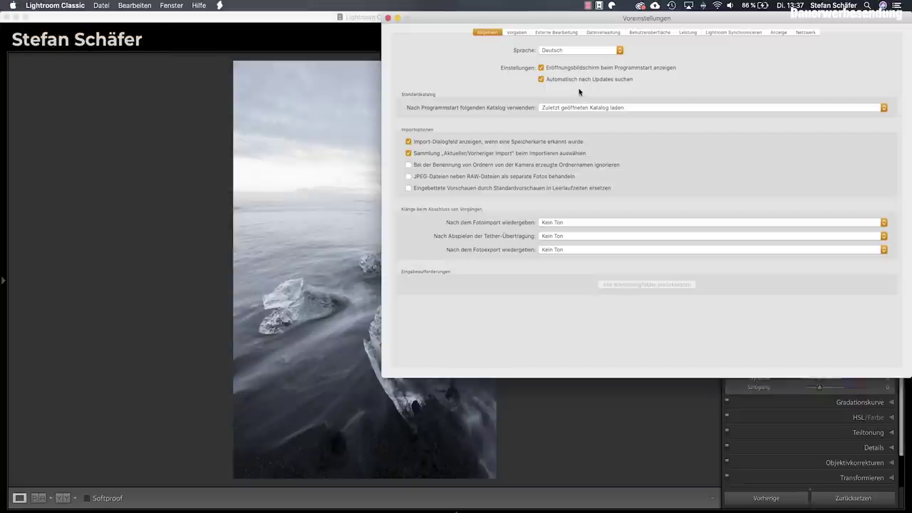
pyautogui.click(648, 32)
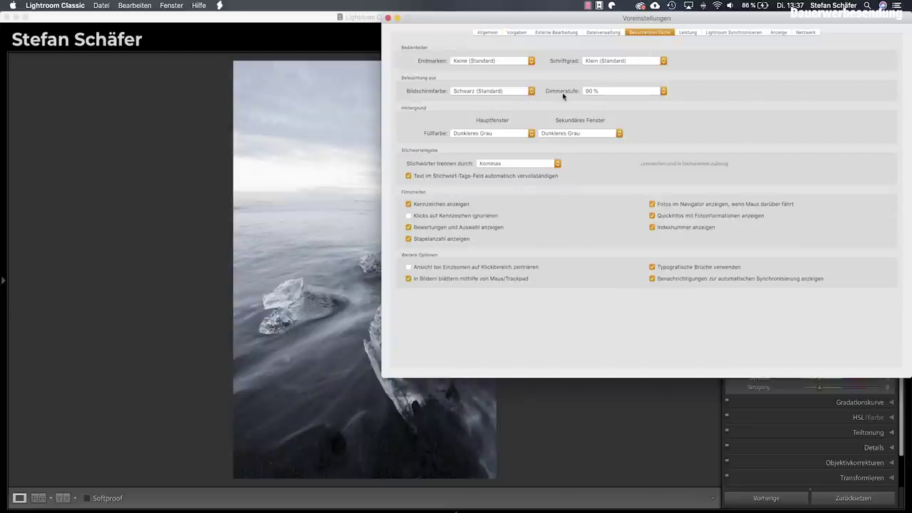
pyautogui.click(662, 92)
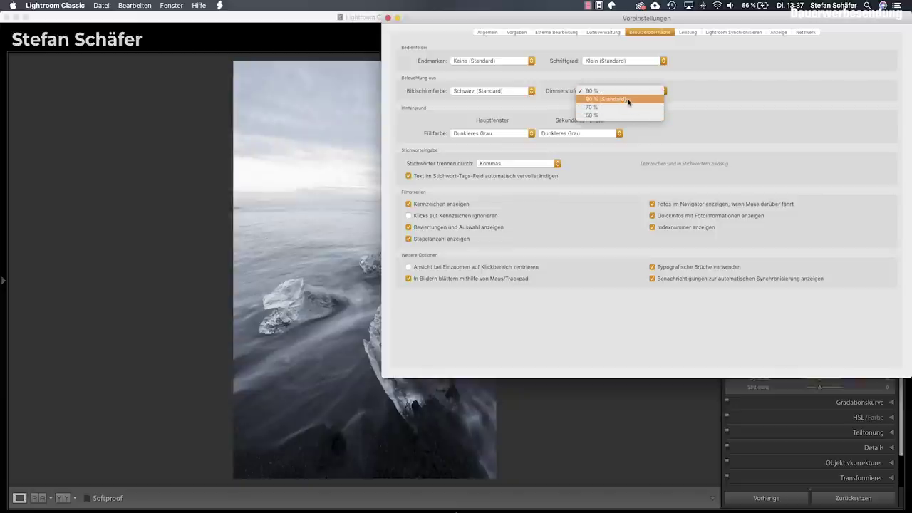
pyautogui.click(612, 114)
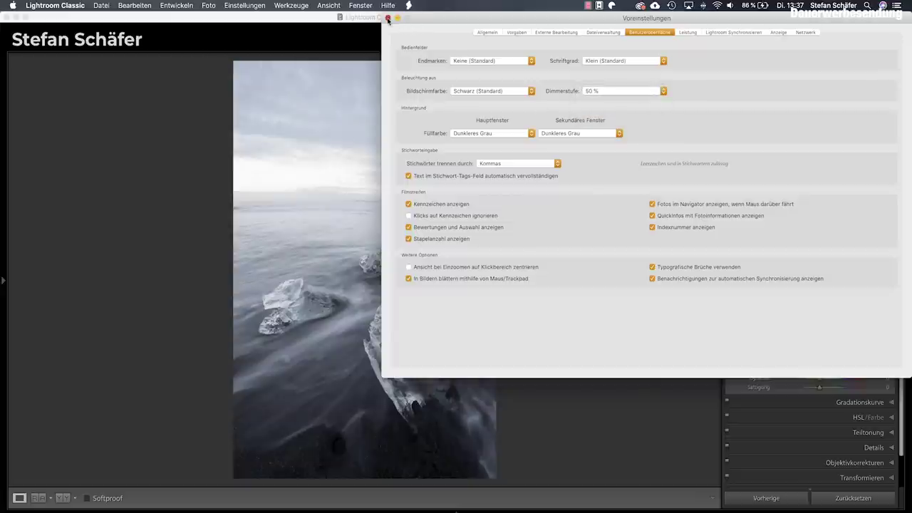
pyautogui.click(387, 19)
pyautogui.press('l')
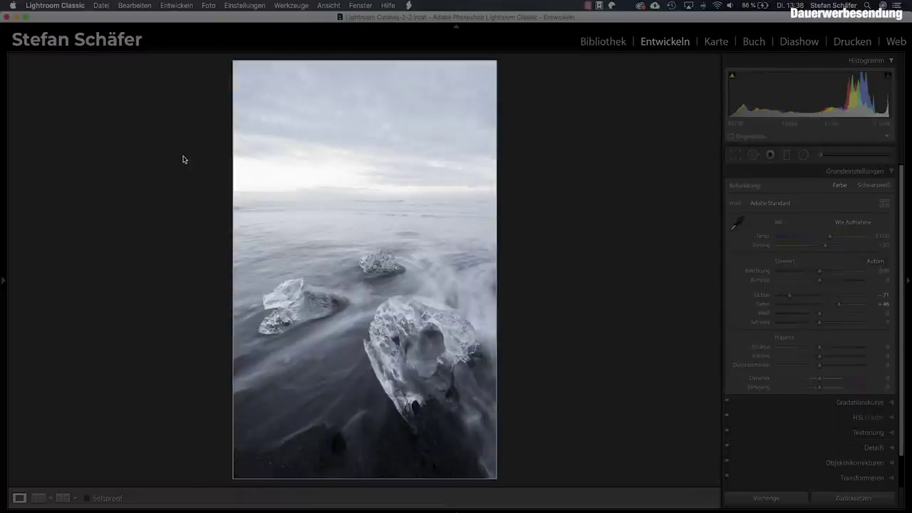
pyautogui.press('l')
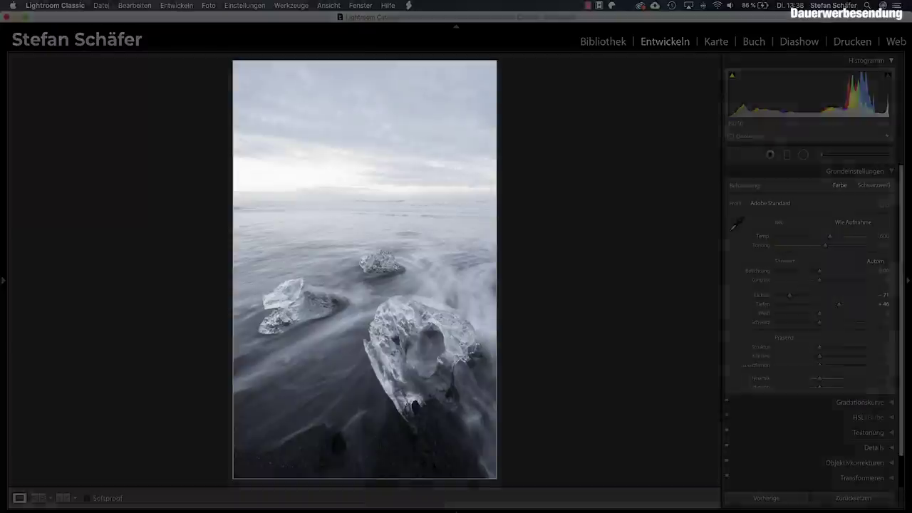
pyautogui.press('l')
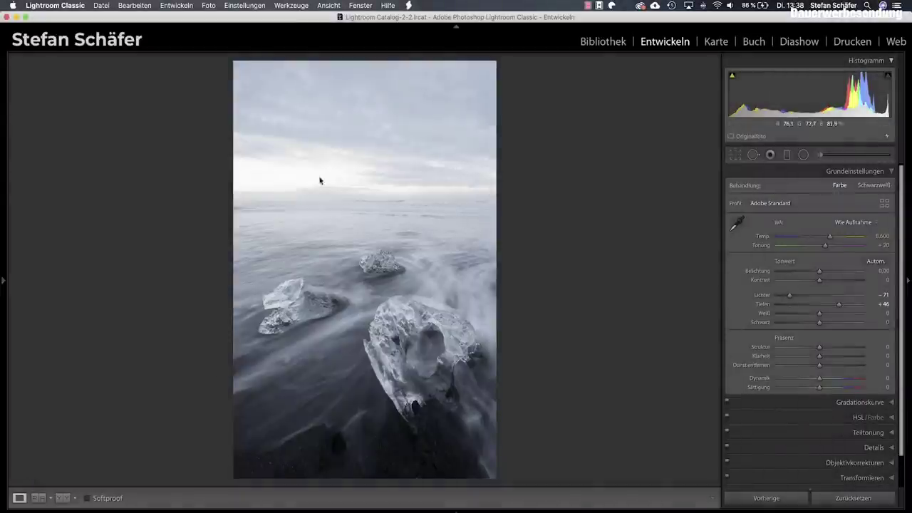
# - Change the Benutzeroberfläche Dimmerstufe to 90 % and close the preferences
pyautogui.click(75, 5)
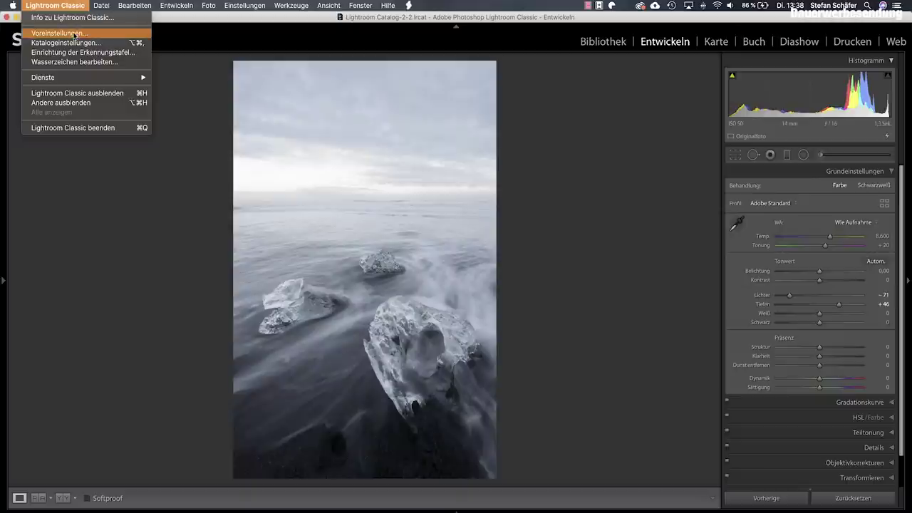
pyautogui.click(74, 33)
pyautogui.click(627, 92)
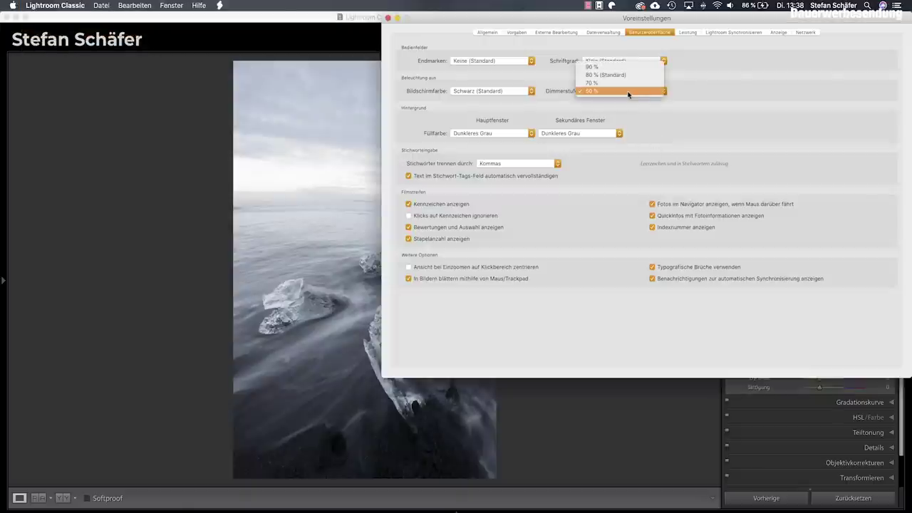
pyautogui.click(621, 67)
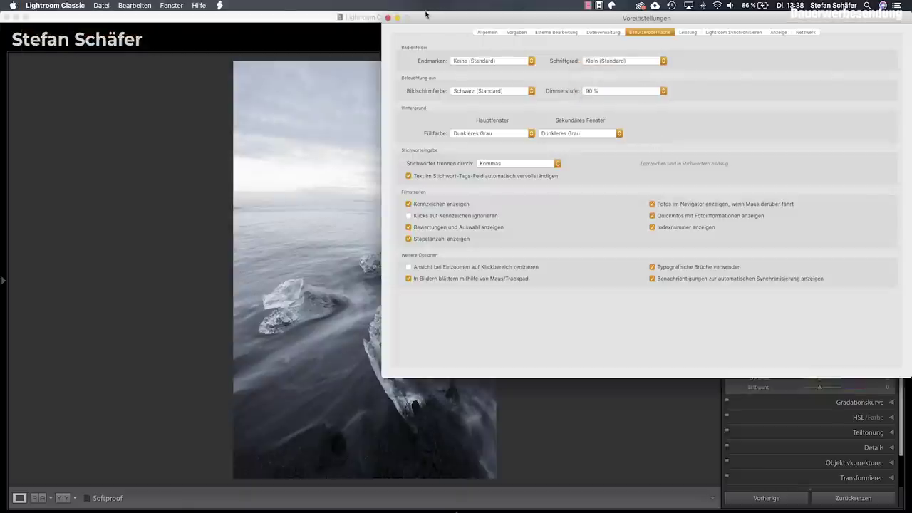
pyautogui.click(387, 18)
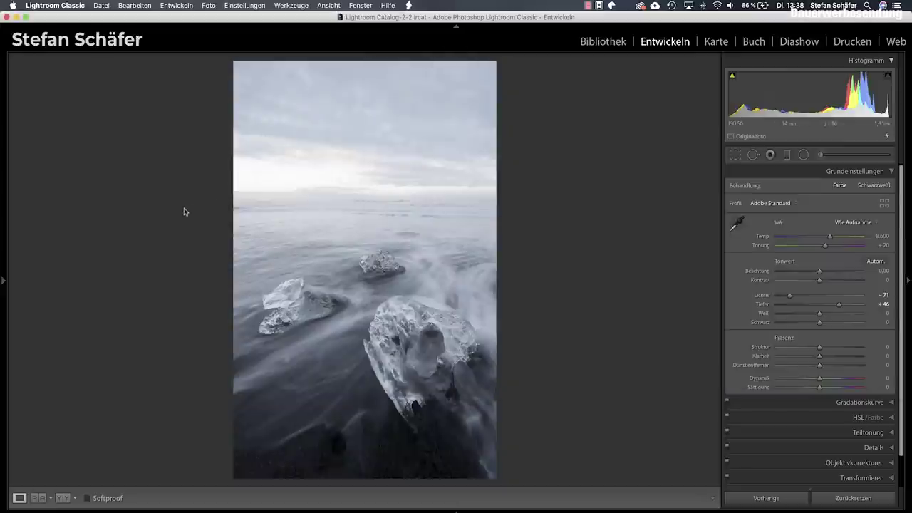
# - Apply Schwarz −22, Lichter −98, Klarheit +25 and Dunst entfernen +17, then show Before/After
pyautogui.press('l')
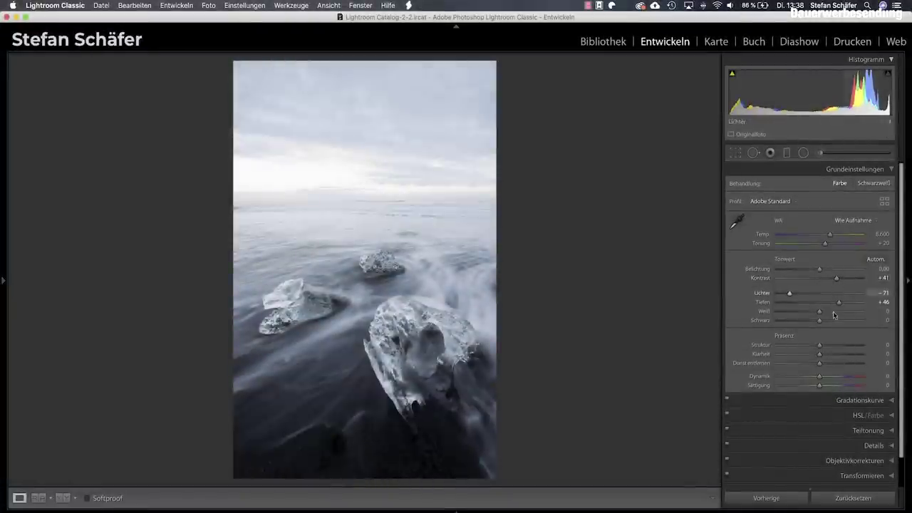
pyautogui.moveTo(820, 320)
pyautogui.mouseDown()
pyautogui.moveTo(809, 320)
pyautogui.moveTo(823, 312)
pyautogui.moveTo(779, 292)
pyautogui.mouseUp()
pyautogui.moveTo(819, 269); pyautogui.dragTo(816, 271)
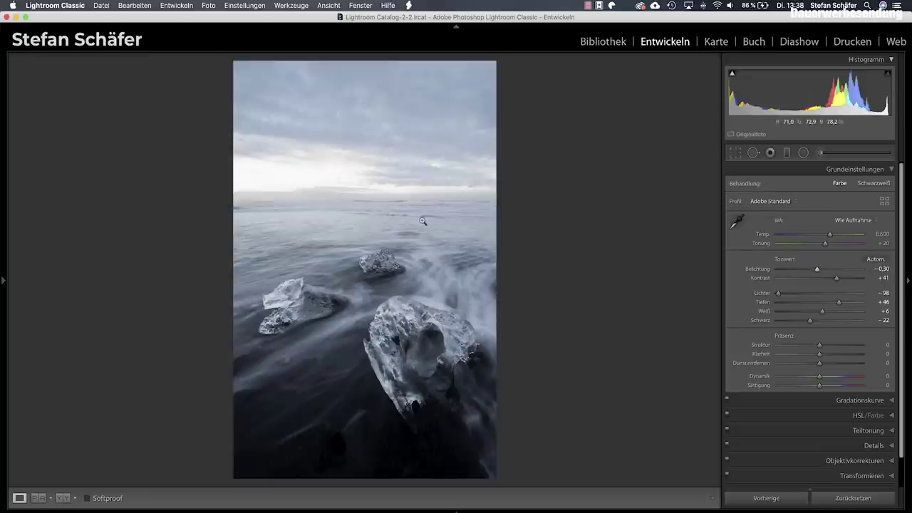
pyautogui.moveTo(832, 359); pyautogui.dragTo(829, 360)
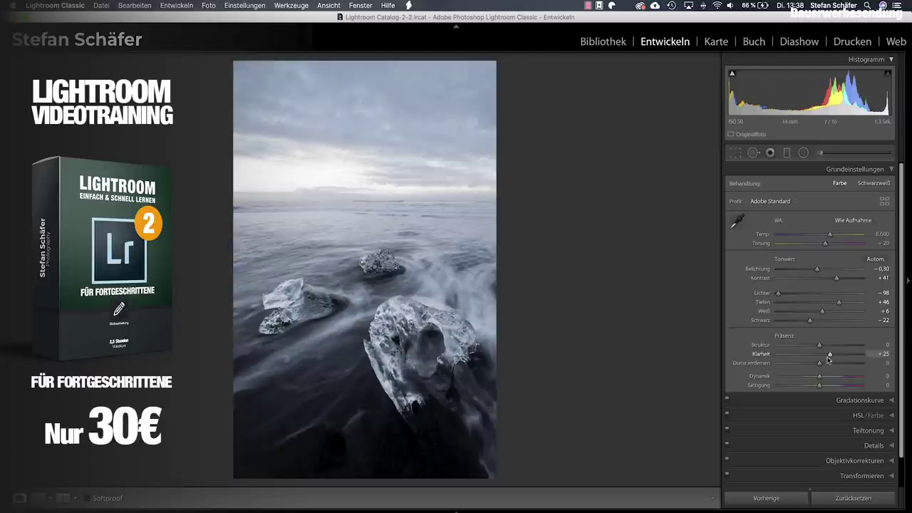
pyautogui.click(827, 364)
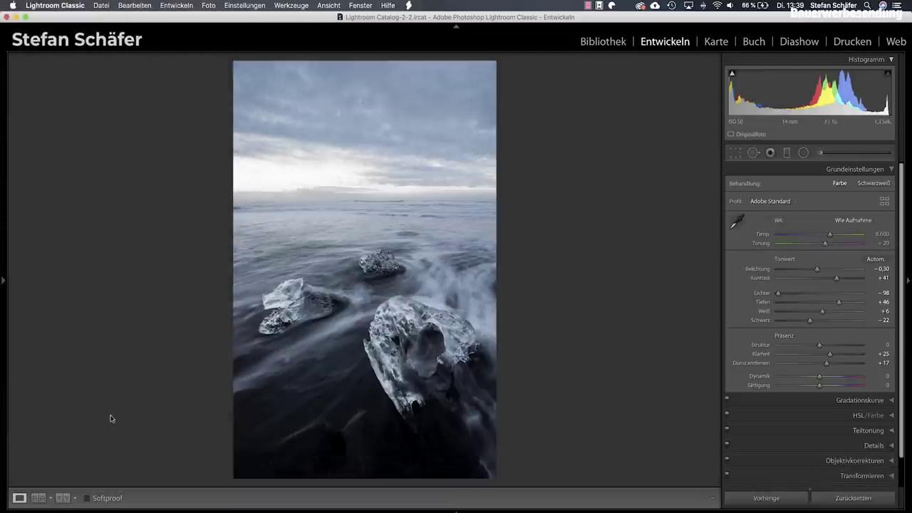
pyautogui.click(63, 500)
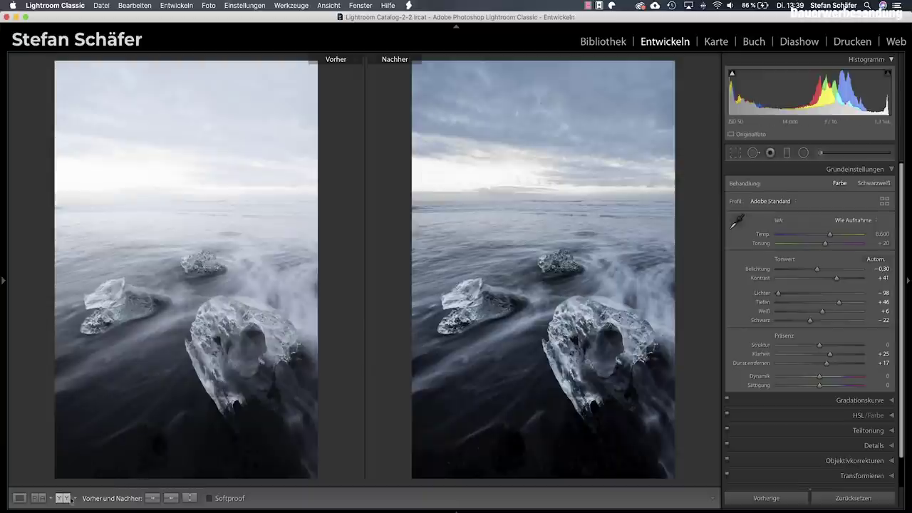
# - Return to Lupenansicht and toggle Vorher with backslash, ending on the unedited original
pyautogui.click(19, 498)
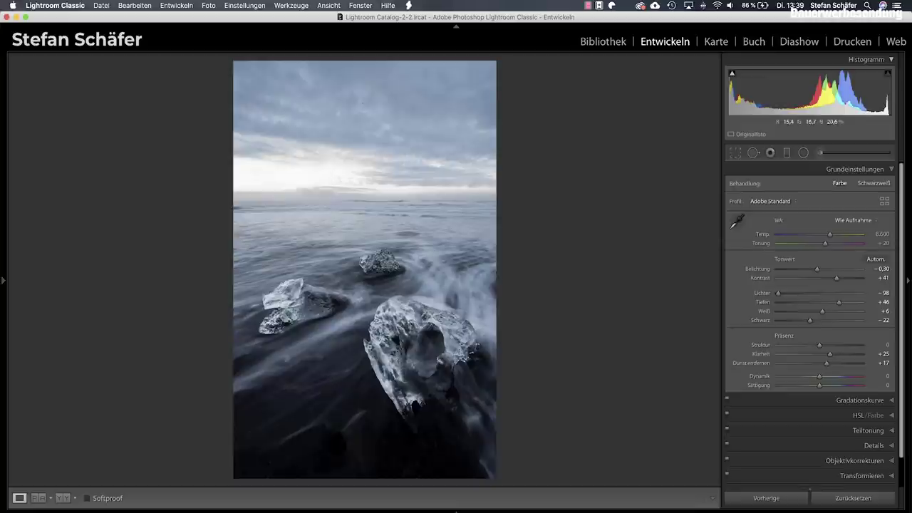
pyautogui.press('y')
pyautogui.press('\\')
pyautogui.press('\\')
pyautogui.press('\\')
pyautogui.press('\\')
pyautogui.press('\\')
pyautogui.press('\\')
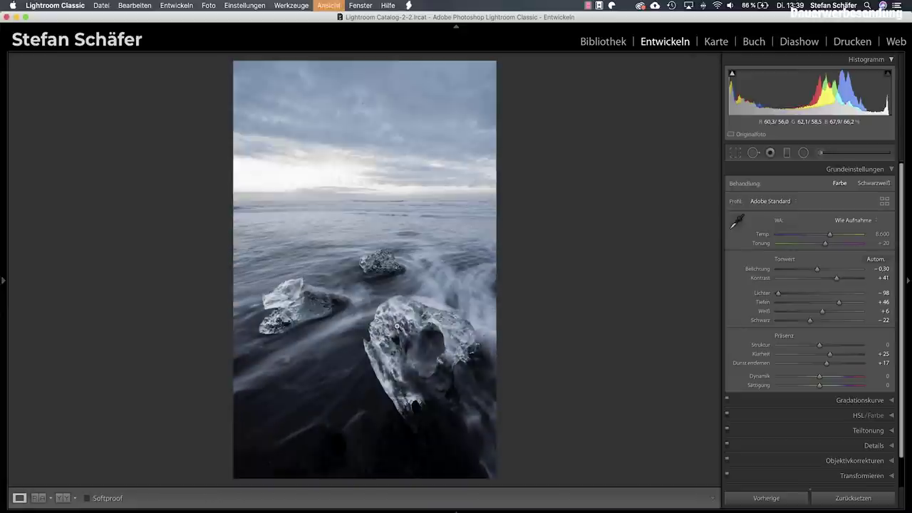
pyautogui.press('\\')
pyautogui.press('\\')
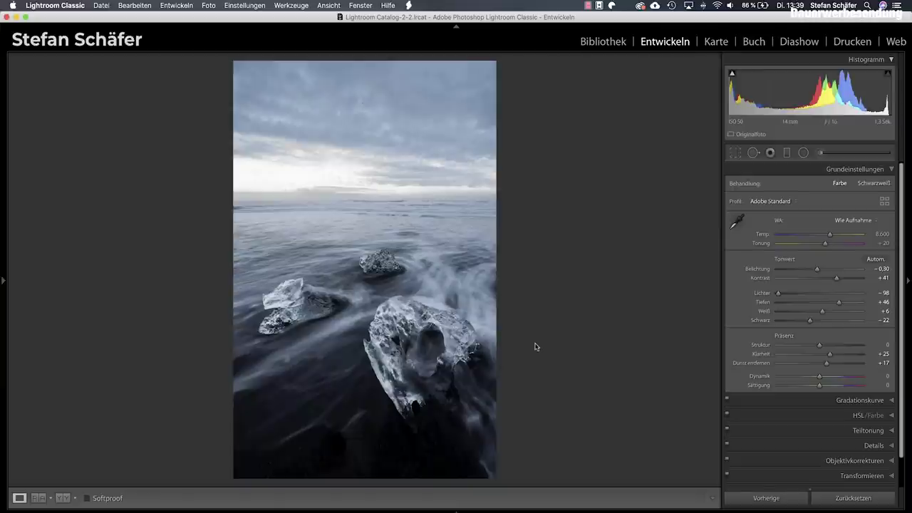
pyautogui.press('\\')
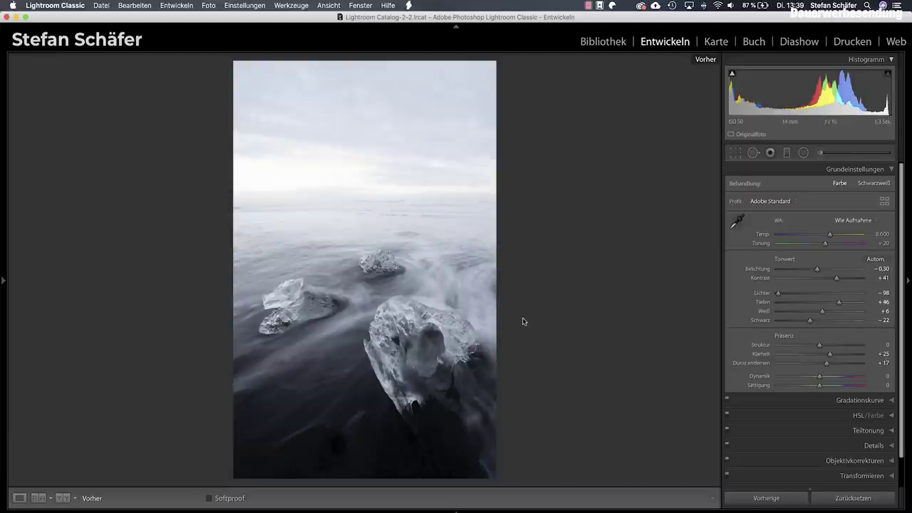
pyautogui.press('\\')
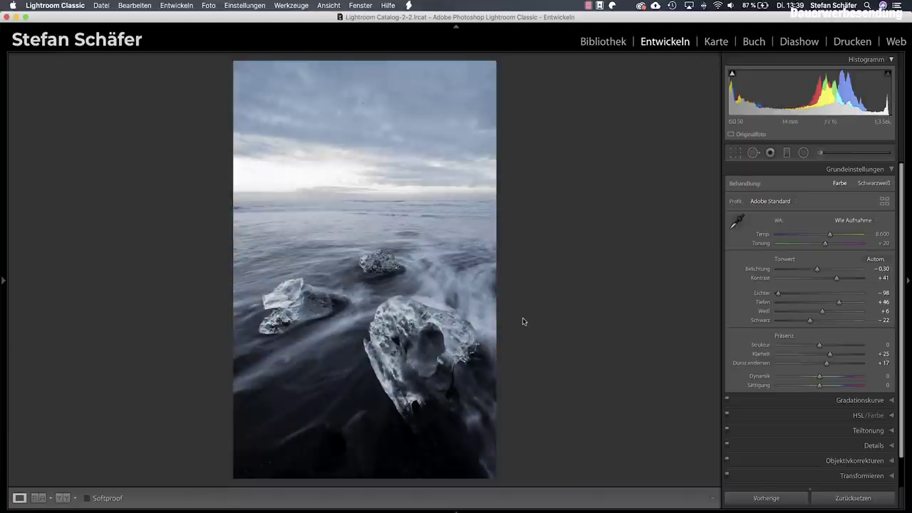
pyautogui.press('\\')
pyautogui.press('\\')
pyautogui.press('\\')
pyautogui.press('\\')
pyautogui.press('\\')
pyautogui.press('\\')
pyautogui.press('\\')
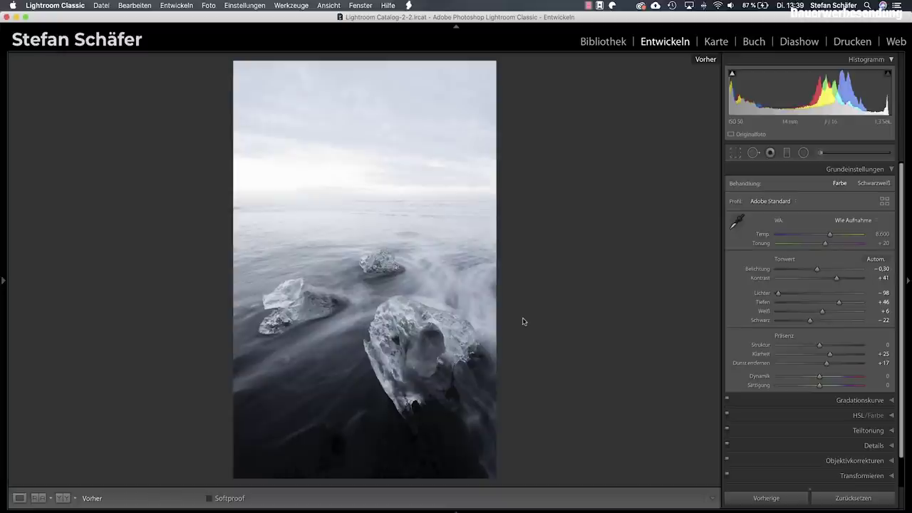
pyautogui.press('\\')
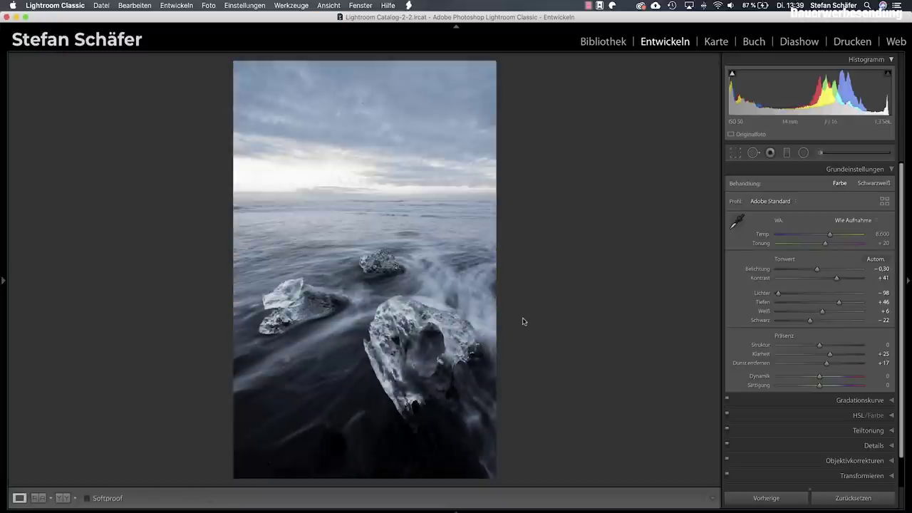
pyautogui.press('\\')
pyautogui.press('\\')
pyautogui.press('\\')
pyautogui.press('\\')
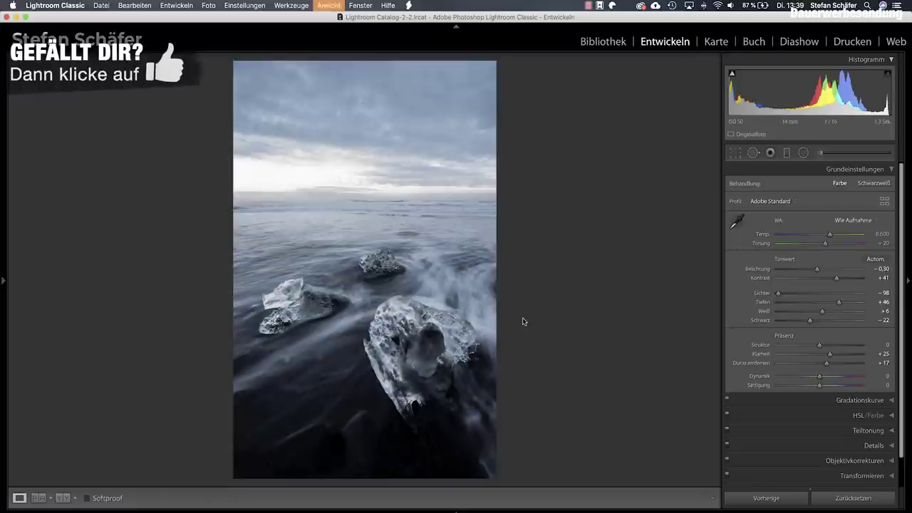
pyautogui.press('\\')
pyautogui.press('\\')
pyautogui.press('\\')
pyautogui.press('\\')
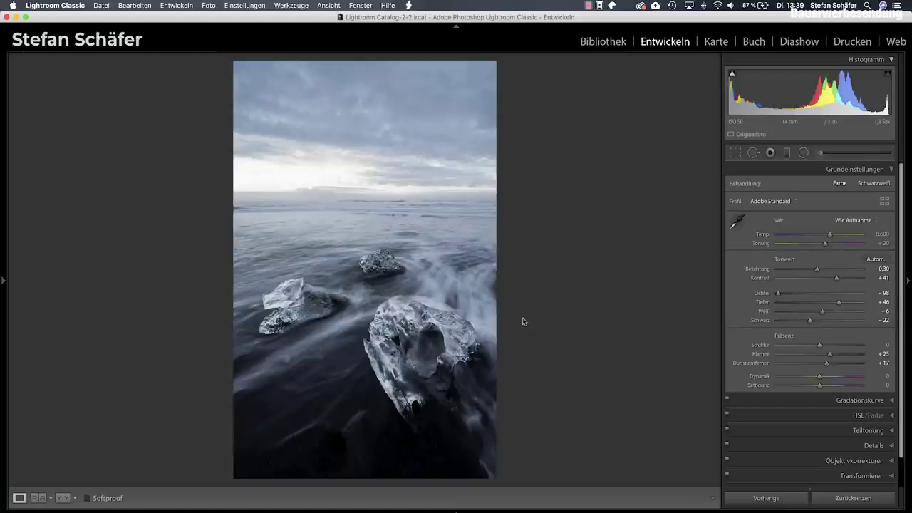
pyautogui.press('\\')
pyautogui.press('\\')
pyautogui.press('\\')
pyautogui.press('\\')
pyautogui.press('\\')
pyautogui.press('\\')
pyautogui.press('\\')
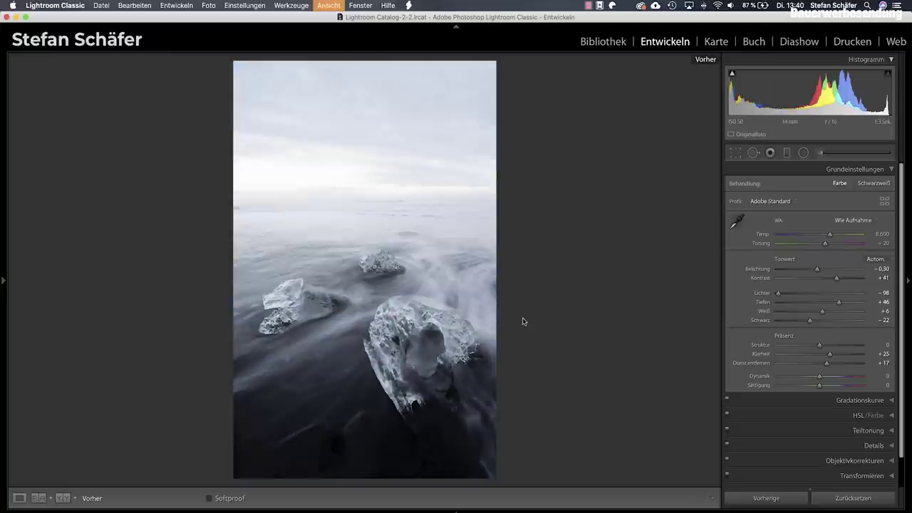
pyautogui.press('\\')
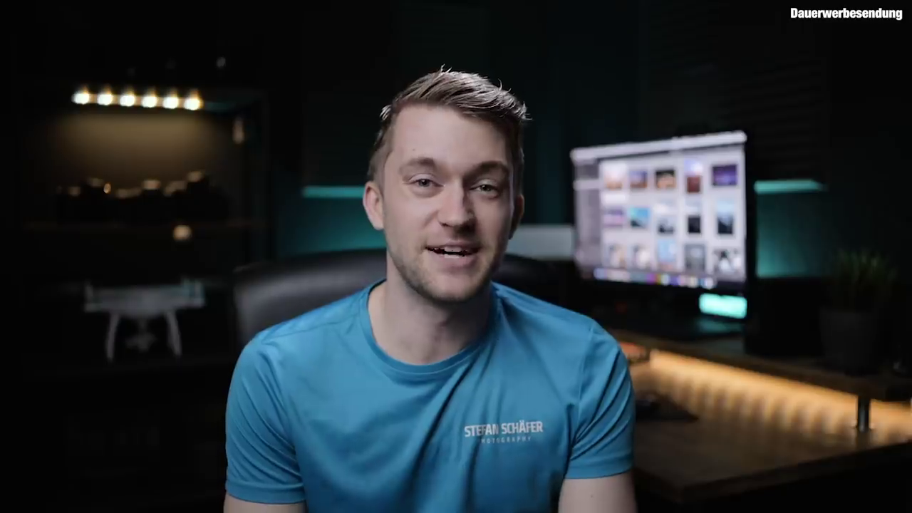